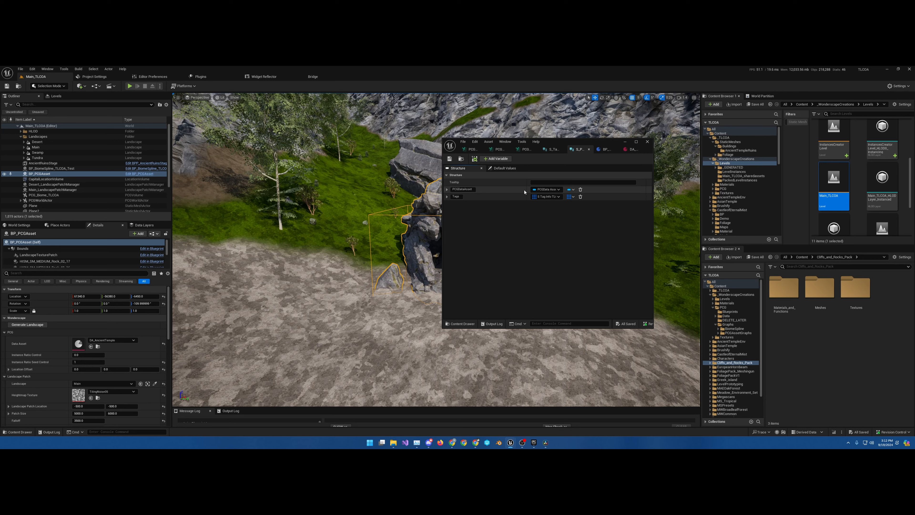
Step: Switch to the BP_PCGAssetsDataAsset blueprint and locate it in the content browser
{"action": "left_click_drag", "start_coordinate": [527, 189], "coordinate": [513, 189]}
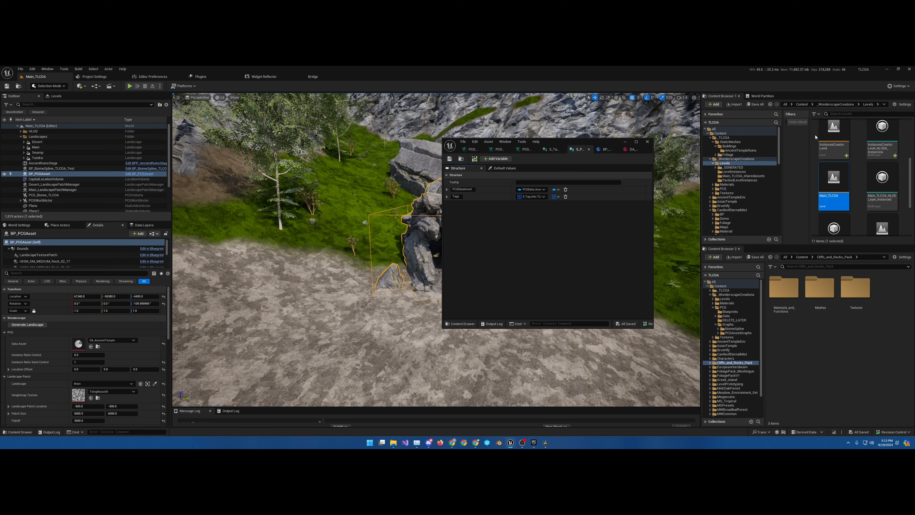
{"action": "left_click", "coordinate": [605, 149]}
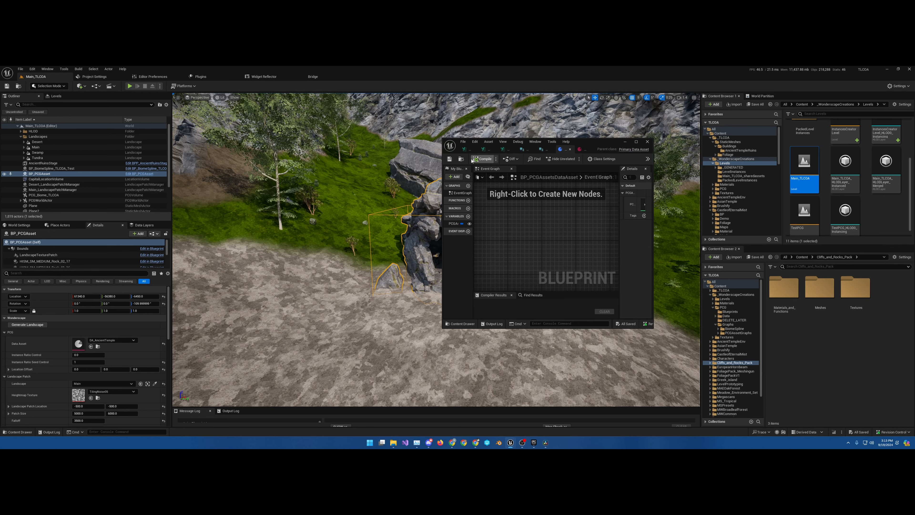
{"action": "left_click", "coordinate": [462, 159]}
{"action": "right_click", "coordinate": [797, 190]}
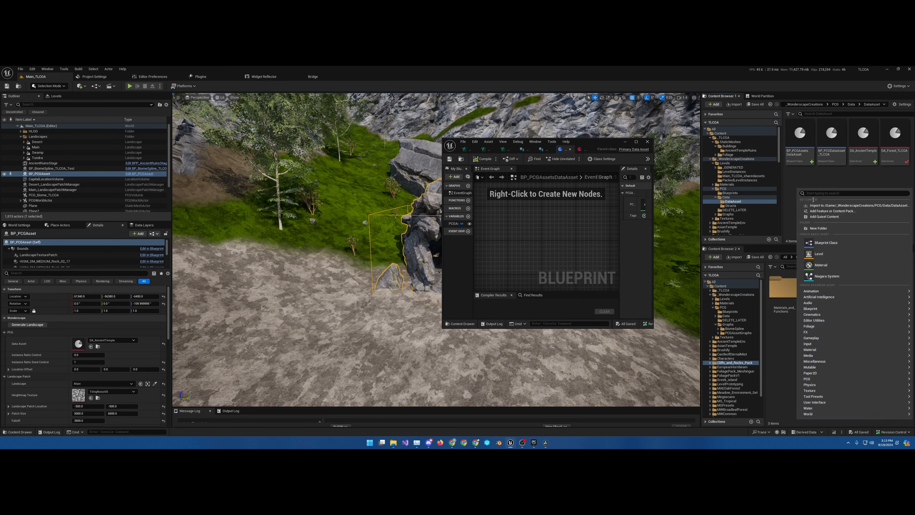
{"action": "left_click", "coordinate": [824, 242]}
{"action": "left_click", "coordinate": [409, 287]}
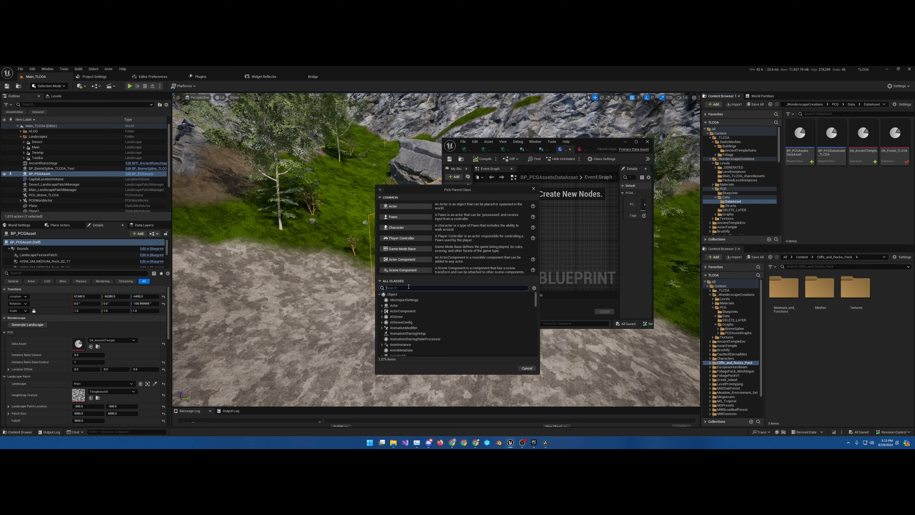
{"action": "type", "text": "primary"}
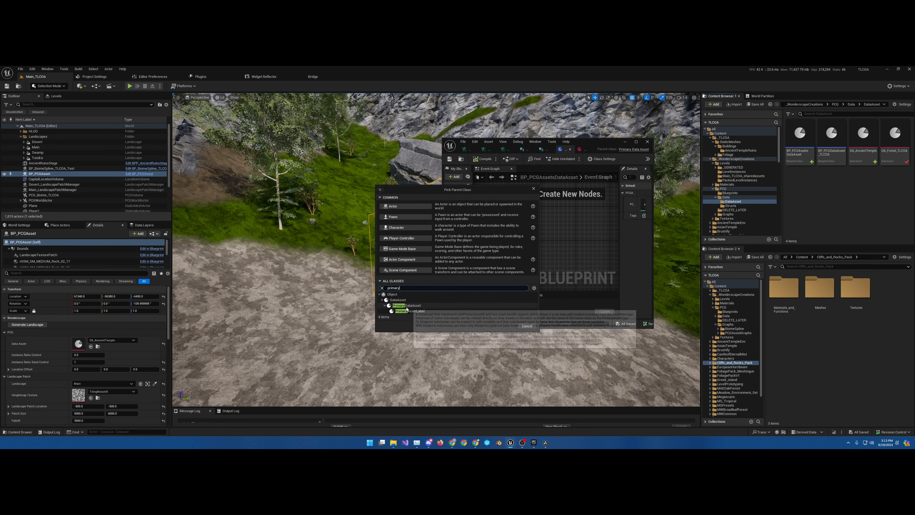
{"action": "left_click", "coordinate": [526, 326]}
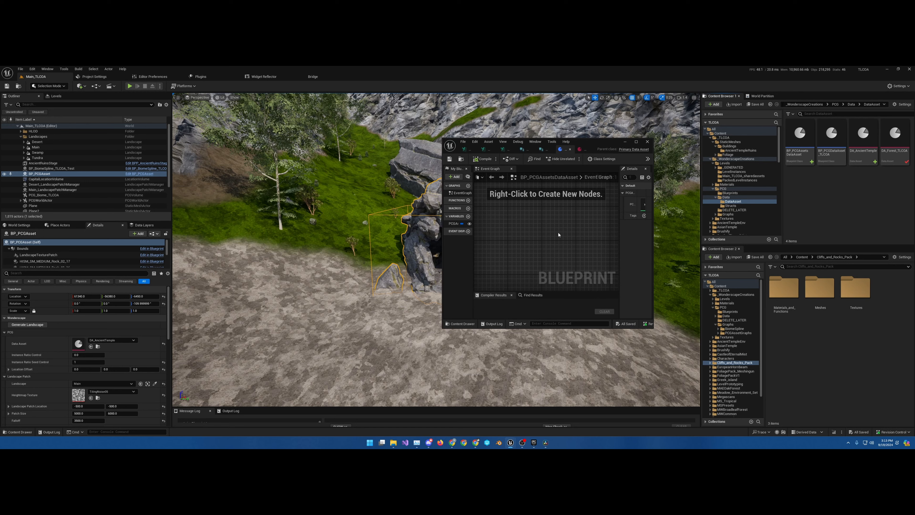
{"action": "left_click_drag", "start_coordinate": [474, 216], "coordinate": [516, 217]}
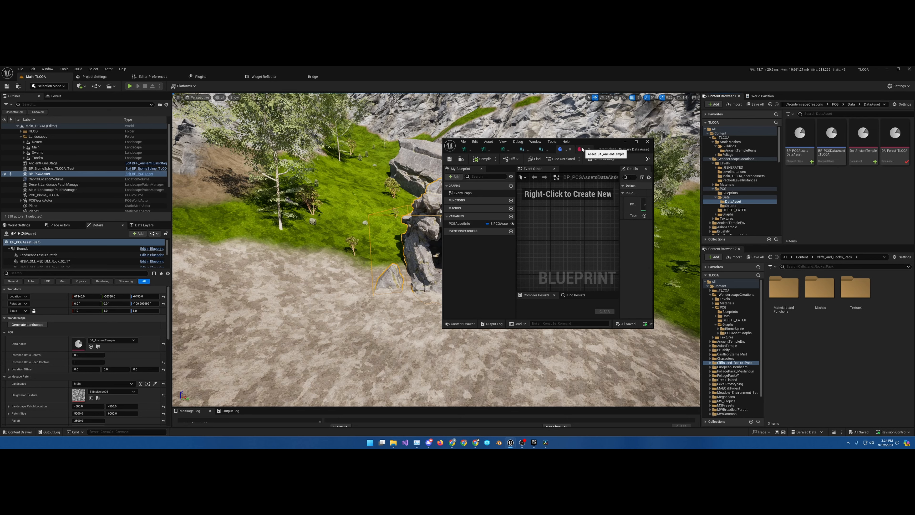
{"action": "right_click", "coordinate": [802, 199]}
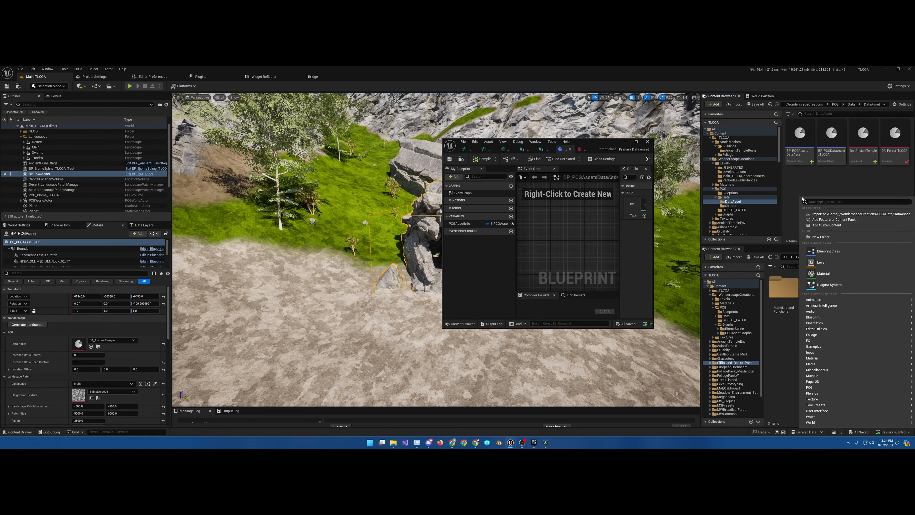
{"action": "type", "text": "data"}
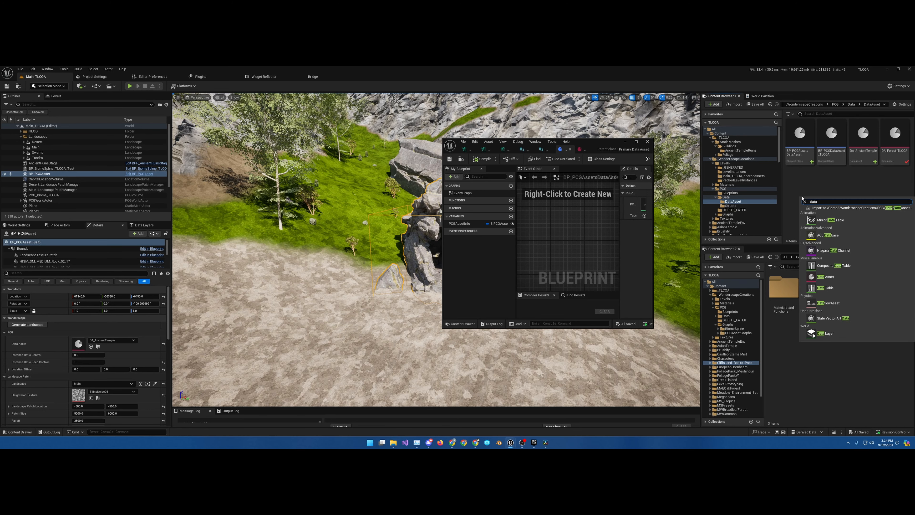
{"action": "left_click", "coordinate": [831, 280]}
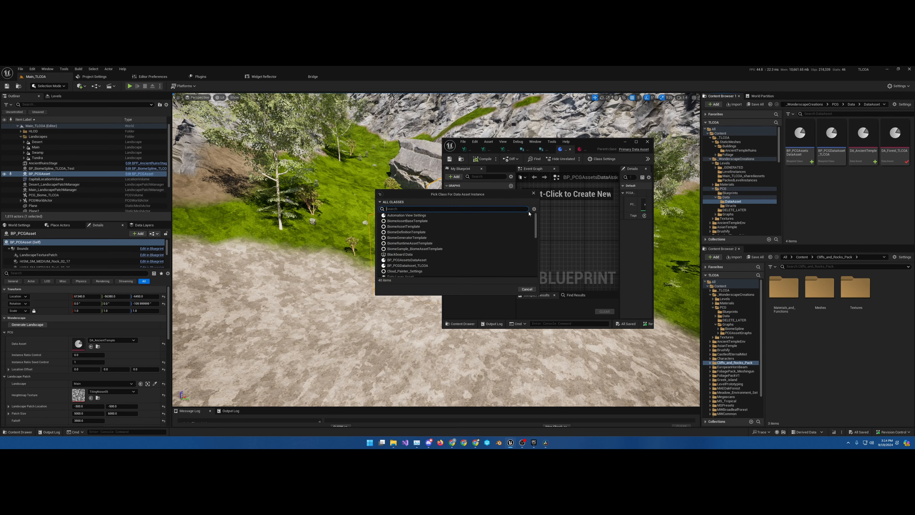
{"action": "left_click", "coordinate": [527, 289]}
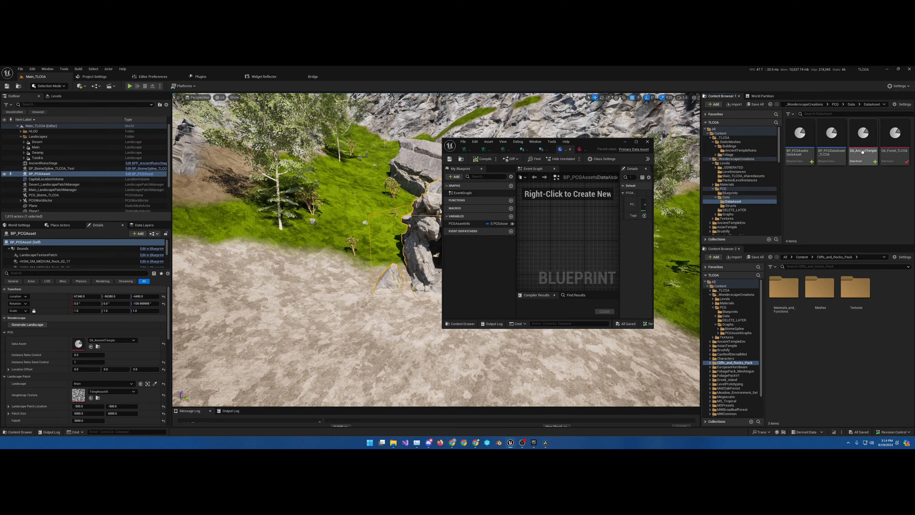
Step: Open the DA_AncientTemple data asset, move its window off the cave, and locate its assigned PCG data asset in the content browser
{"action": "double_click", "coordinate": [863, 137]}
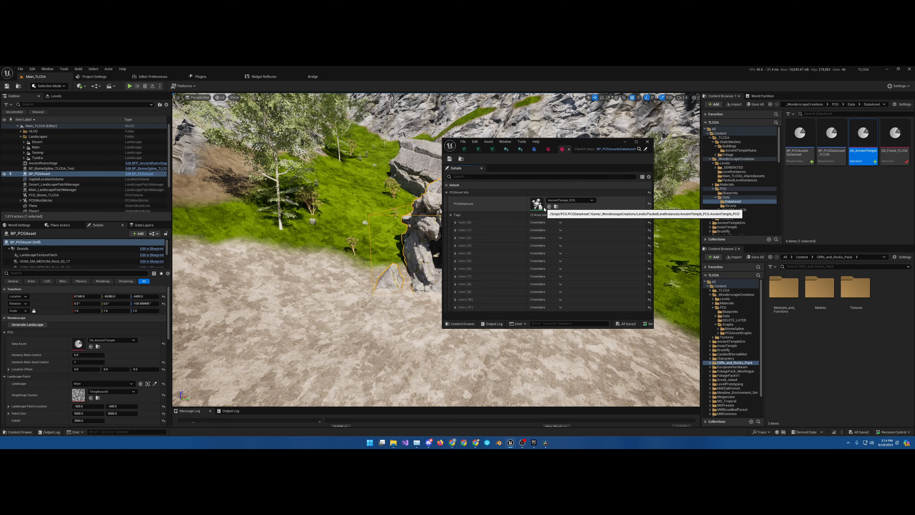
{"action": "left_click_drag", "start_coordinate": [604, 145], "coordinate": [365, 193]}
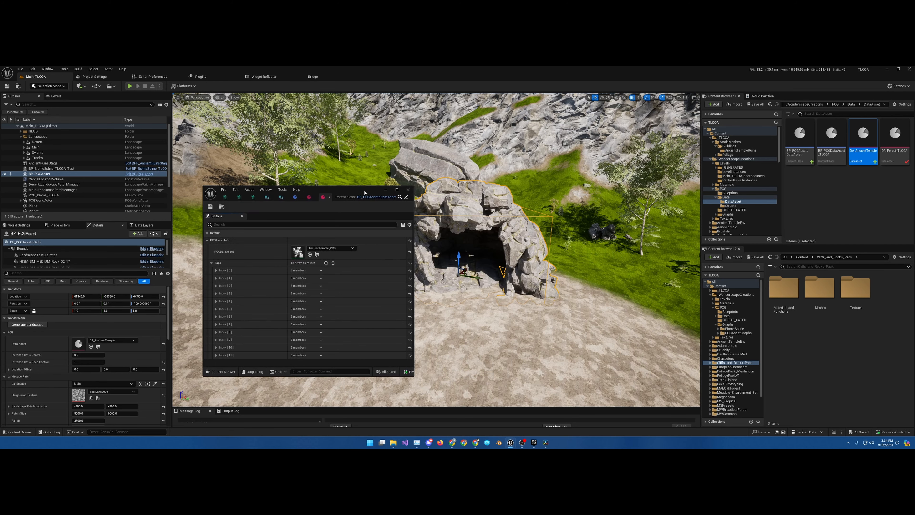
{"action": "left_click", "coordinate": [316, 254]}
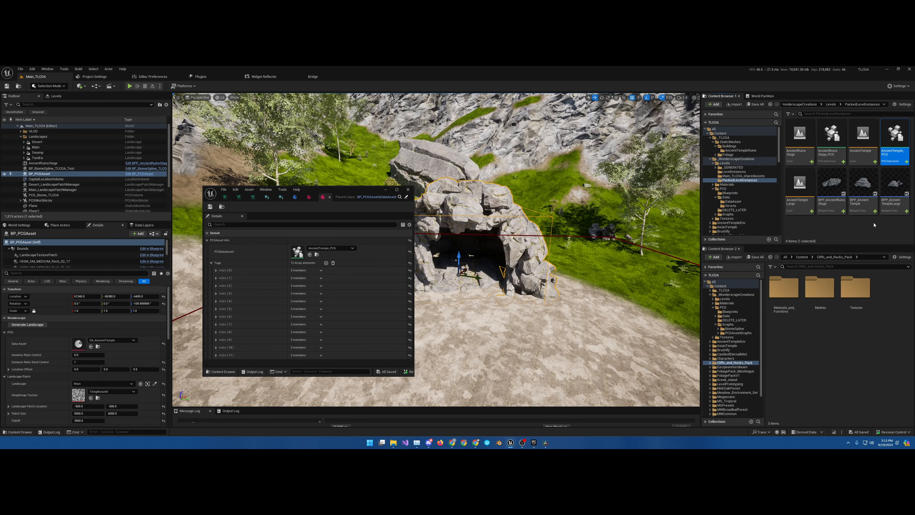
{"action": "mouse_move", "coordinate": [896, 212]}
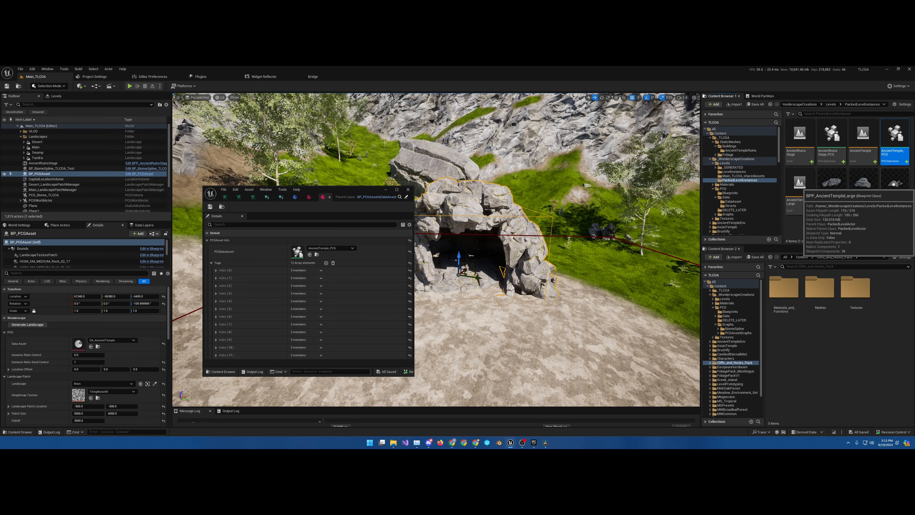
{"action": "left_click", "coordinate": [892, 202]}
{"action": "right_click", "coordinate": [891, 201]}
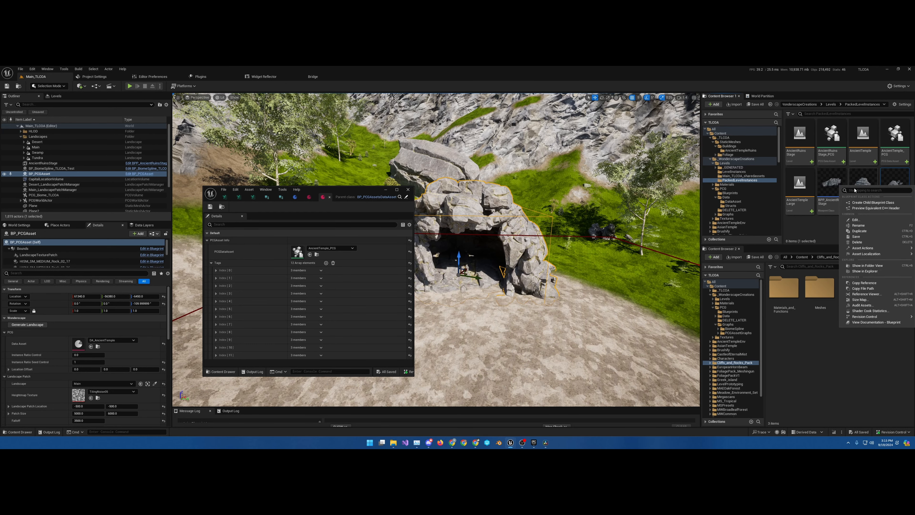
{"action": "mouse_move", "coordinate": [864, 249]}
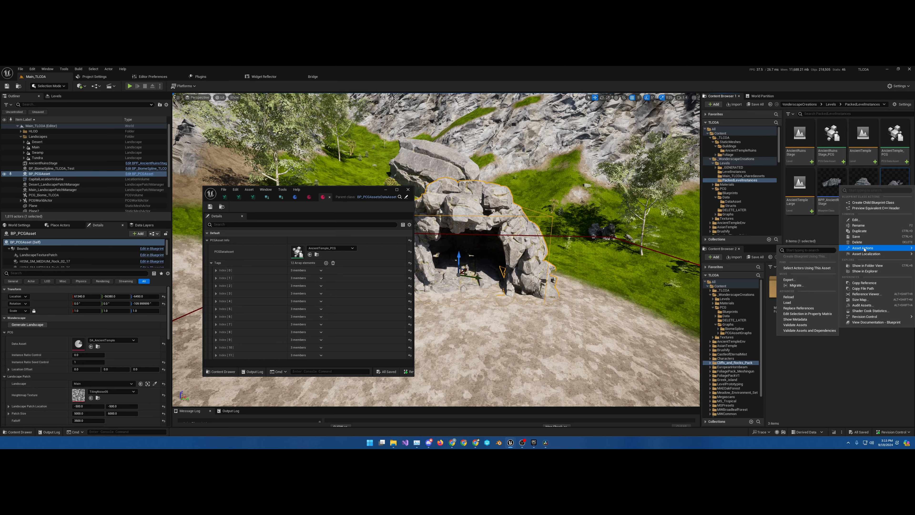
{"action": "left_click", "coordinate": [810, 227]}
Step: Create a PCG asset from the AncientTempleLarge level and save it as AncientTempleLarge_PCG in the PackedLevelInstances folder
{"action": "right_click", "coordinate": [799, 188]}
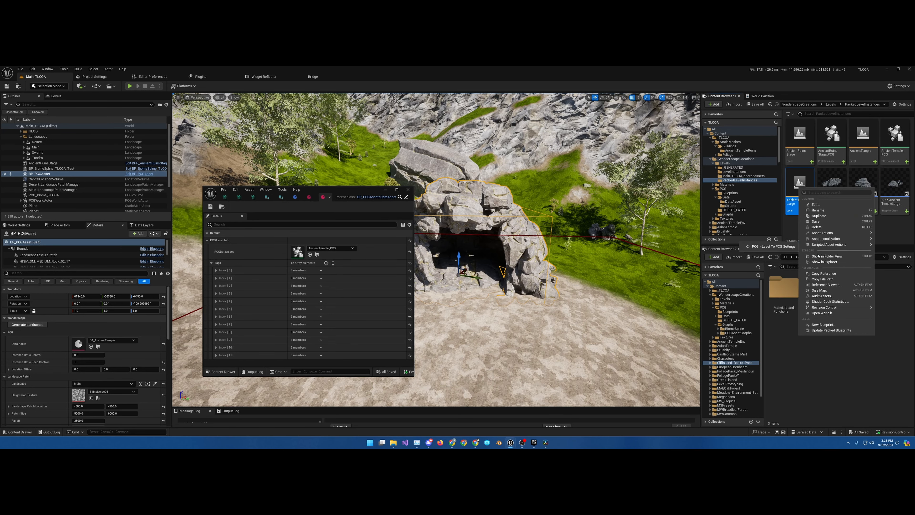
{"action": "mouse_move", "coordinate": [834, 244]}
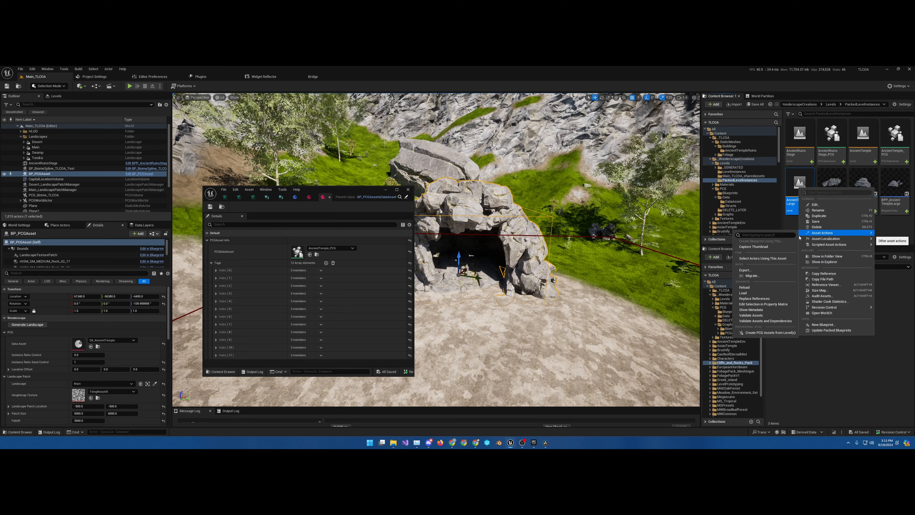
{"action": "left_click", "coordinate": [749, 333]}
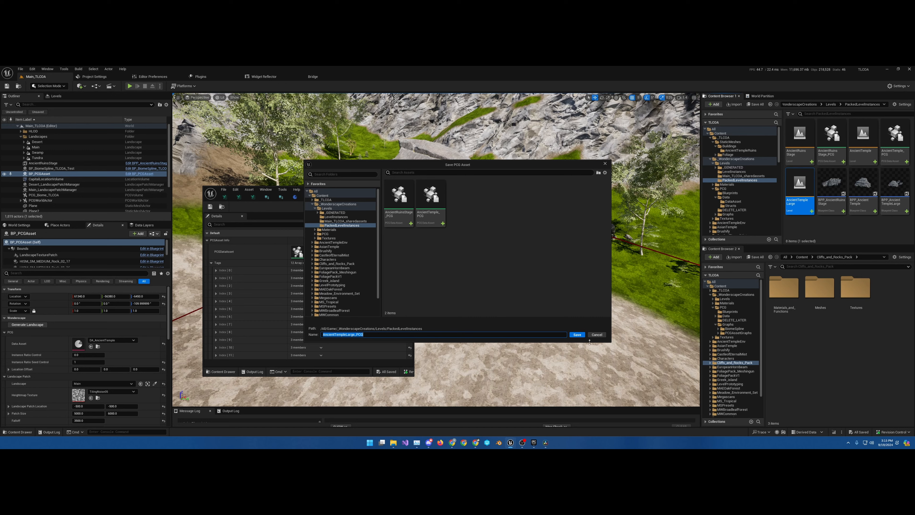
{"action": "left_click", "coordinate": [577, 335]}
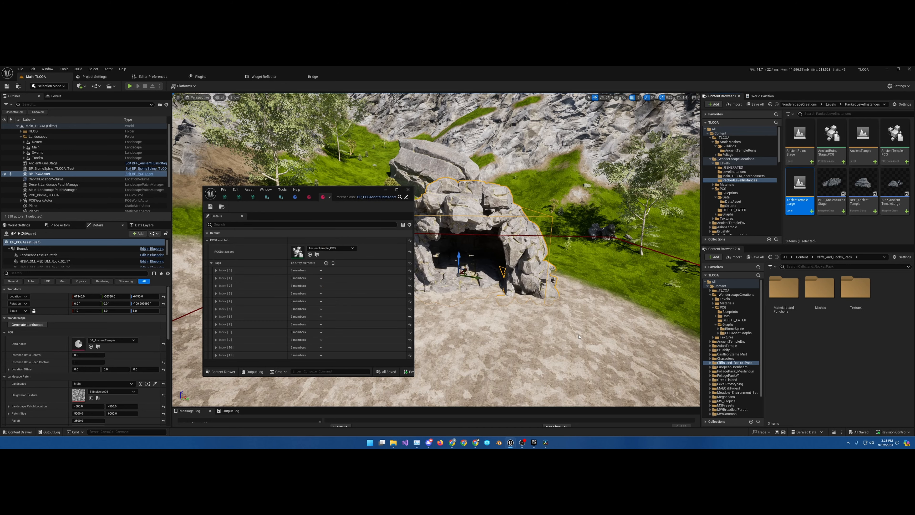
Step: Assign AncientTempleLarge_PCG as the PCG data asset in DA_AncientTemple and raise the BP_PCGAsset actor slightly in the level
{"action": "left_click", "coordinate": [352, 248]}
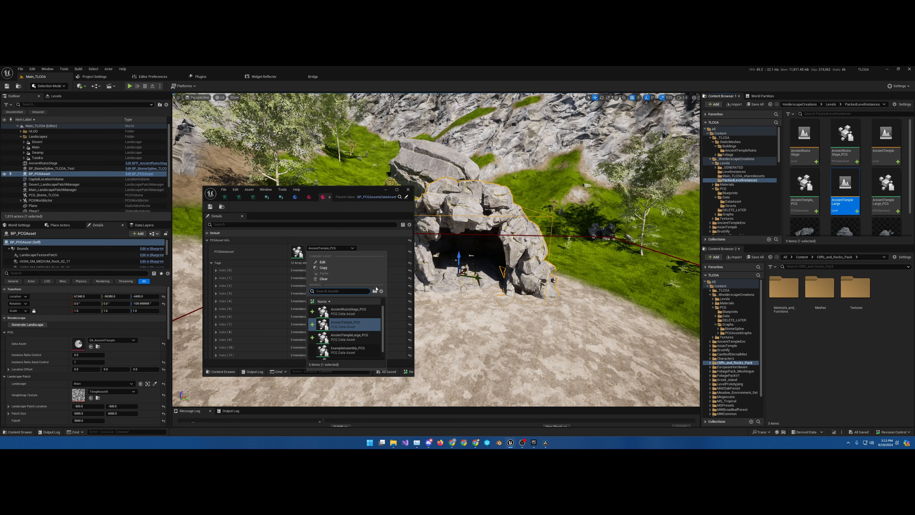
{"action": "left_click", "coordinate": [356, 339]}
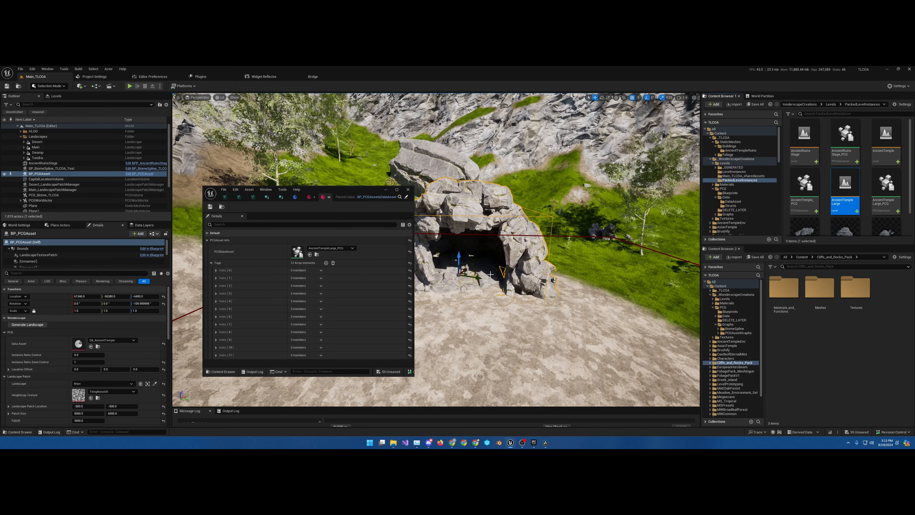
{"action": "right_click_drag", "start_coordinate": [468, 256], "coordinate": [492, 281]}
{"action": "right_click_drag", "start_coordinate": [552, 235], "coordinate": [536, 223]}
{"action": "key", "text": "w"}
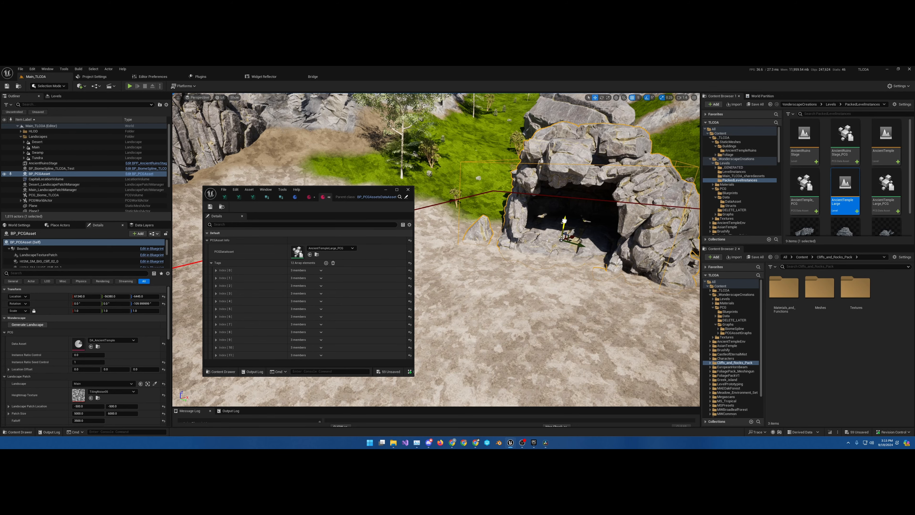
{"action": "left_click_drag", "start_coordinate": [561, 239], "coordinate": [547, 235]}
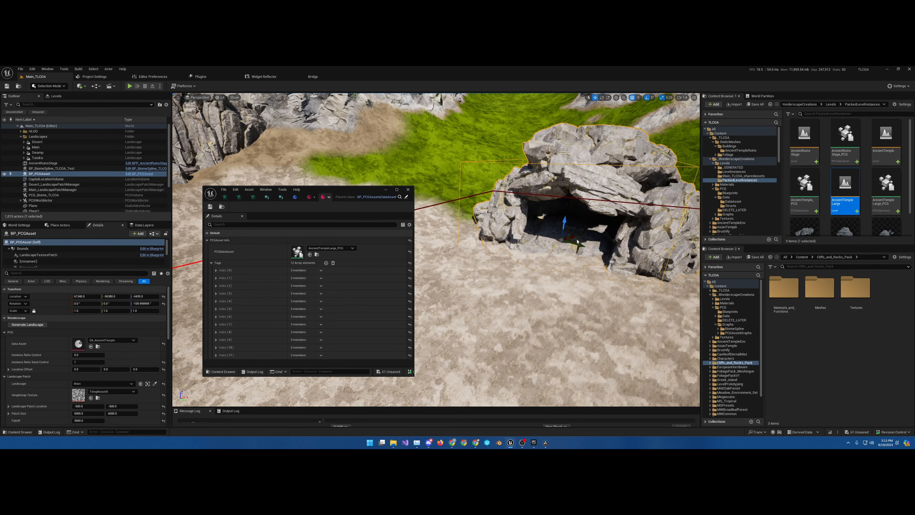
{"action": "key", "text": "s"}
{"action": "mouse_move", "coordinate": [587, 246]}
{"action": "right_mouse_down"}
{"action": "mouse_move", "coordinate": [610, 248]}
{"action": "mouse_move", "coordinate": [589, 249]}
{"action": "right_mouse_up"}
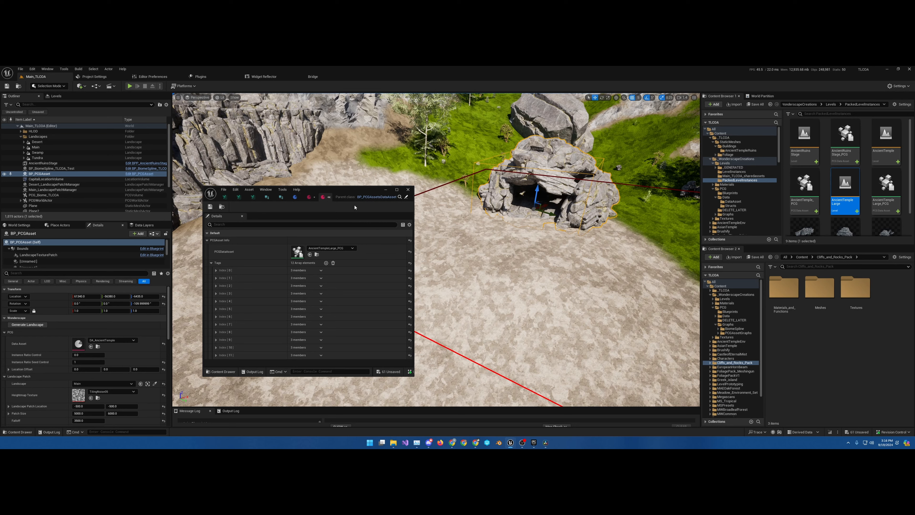
Step: Save the DA_AncientTemple data asset and close the open data asset, blueprint and structure editors
{"action": "left_click", "coordinate": [210, 207]}
{"action": "left_click", "coordinate": [310, 198]}
{"action": "left_click", "coordinate": [323, 197]}
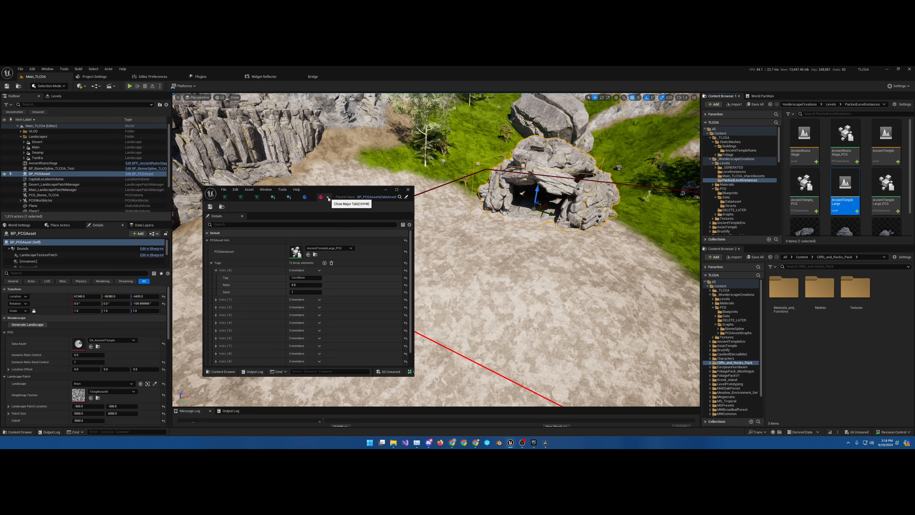
{"action": "left_click", "coordinate": [329, 197]}
{"action": "left_click", "coordinate": [349, 197]}
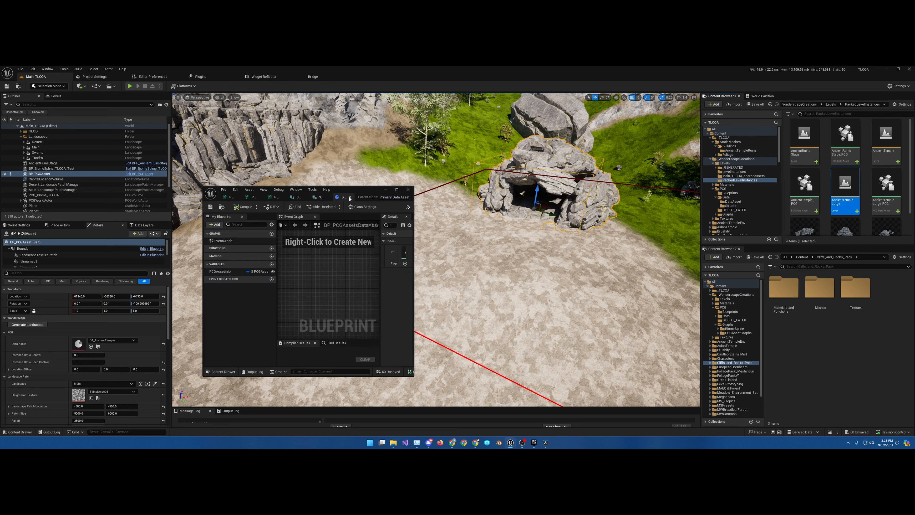
{"action": "left_click", "coordinate": [349, 197]}
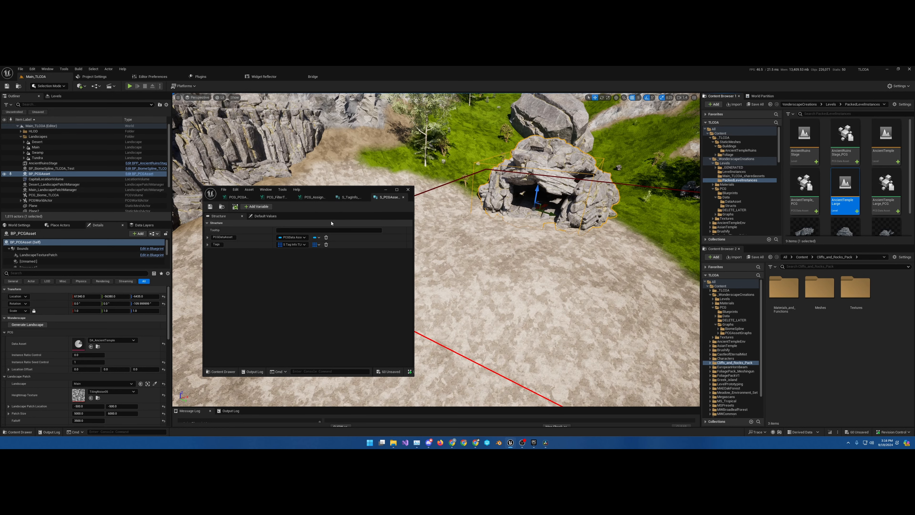
{"action": "left_click", "coordinate": [403, 198]}
{"action": "left_click", "coordinate": [403, 197]}
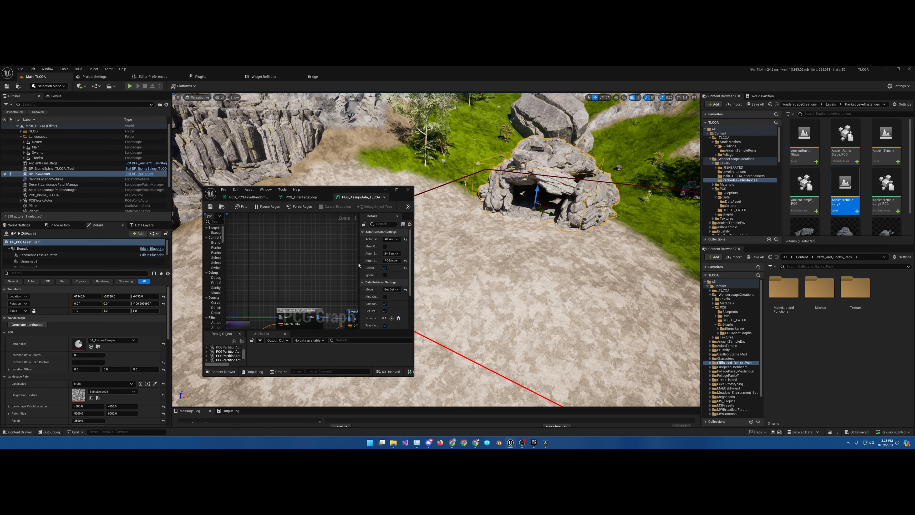
Step: Locate the PCG asset randomizer graph in the content browser and open the neighbouring Subgraphs folder
{"action": "left_click", "coordinate": [254, 198]}
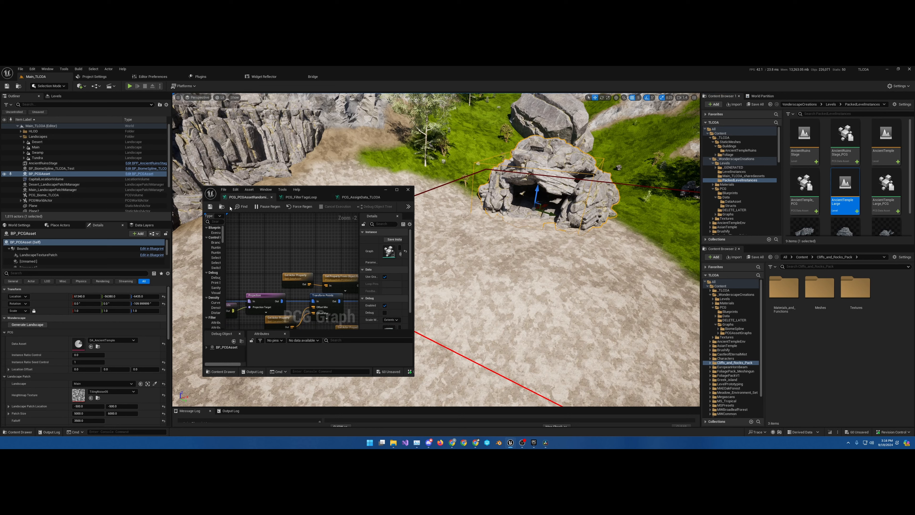
{"action": "left_click", "coordinate": [222, 206]}
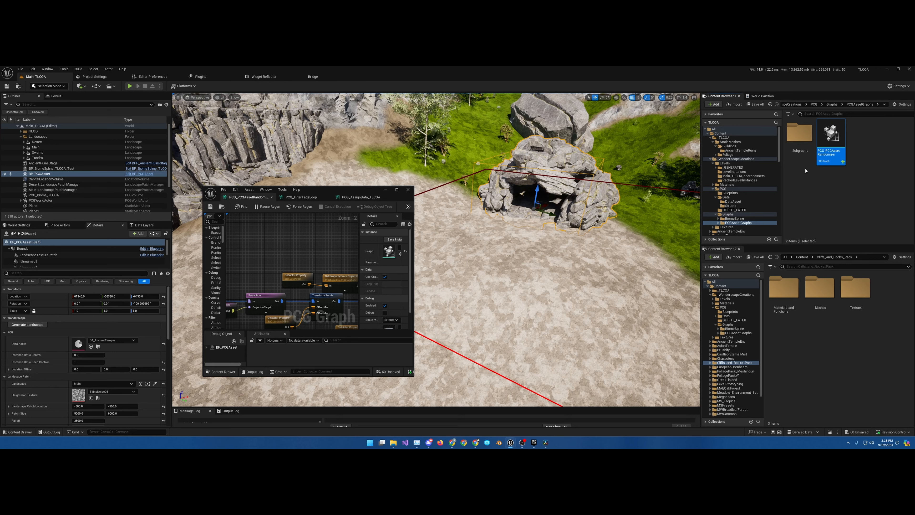
{"action": "double_click", "coordinate": [795, 138]}
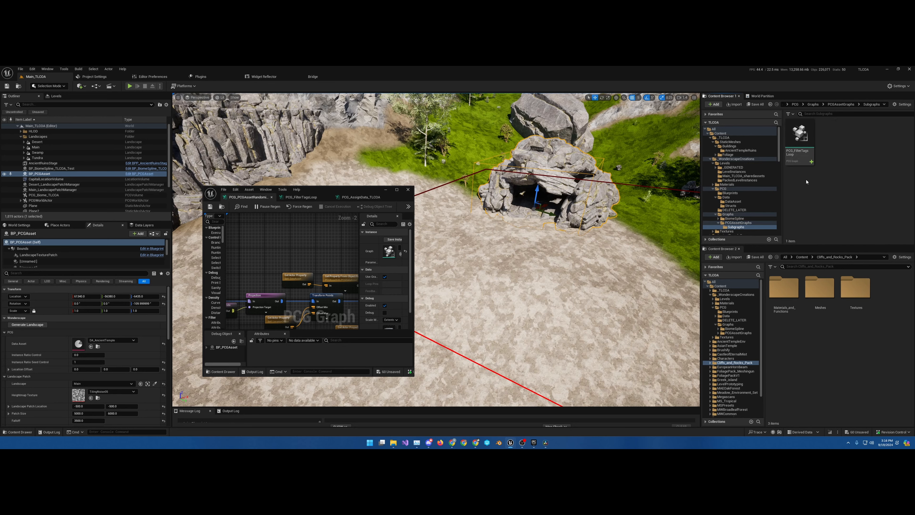
Step: Open the PCG_FilterTagsLoop graph in a maximized editor window with its whole node network in view
{"action": "double_click", "coordinate": [799, 136]}
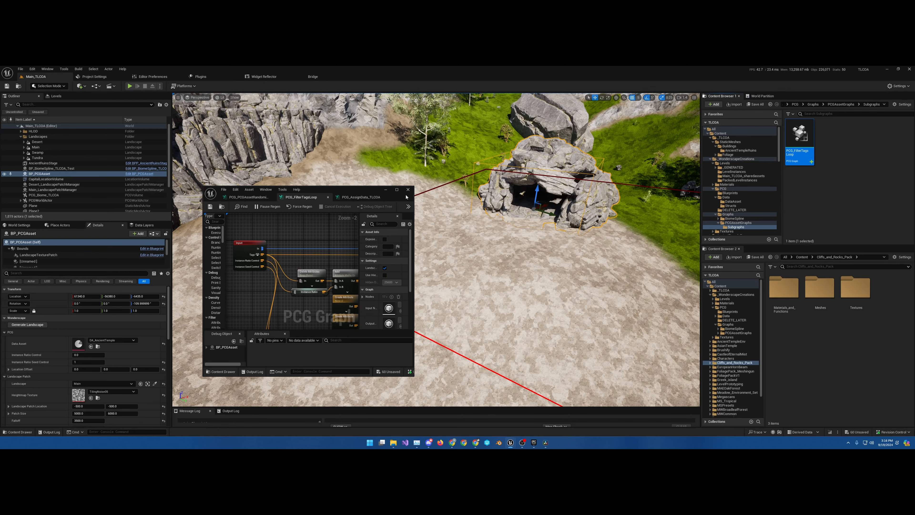
{"action": "left_click", "coordinate": [399, 189]}
{"action": "right_click_drag", "start_coordinate": [337, 194], "coordinate": [527, 250]}
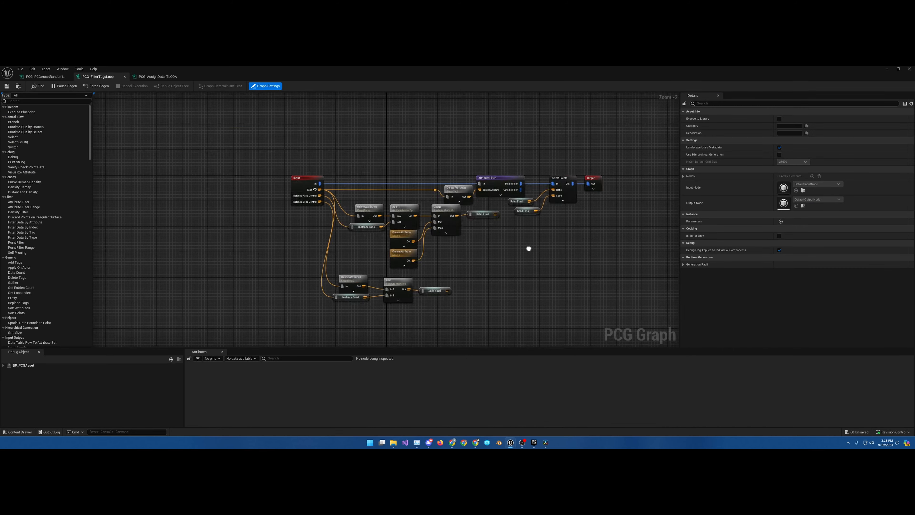
Step: Select the Input node of the PCG_FilterTagsLoop graph and examine the settings of its In pin
{"action": "double_click", "coordinate": [578, 79]}
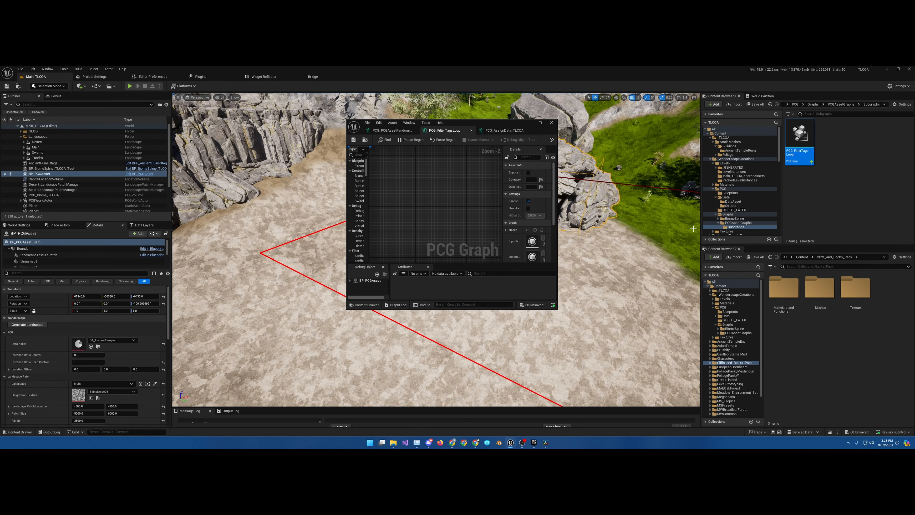
{"action": "left_click", "coordinate": [539, 123]}
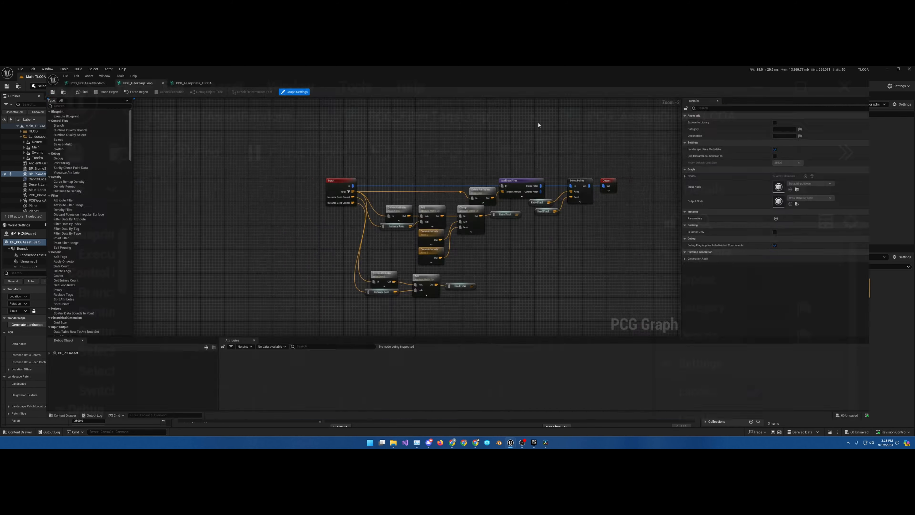
{"action": "scroll", "coordinate": [454, 147], "scroll_direction": "up", "scroll_amount": 2}
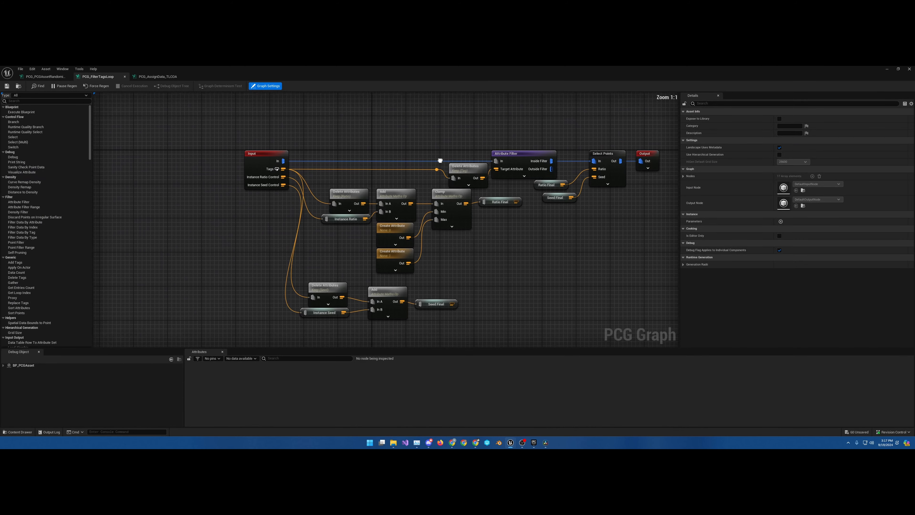
{"action": "right_click_drag", "start_coordinate": [440, 160], "coordinate": [406, 148]}
{"action": "left_click", "coordinate": [254, 151]}
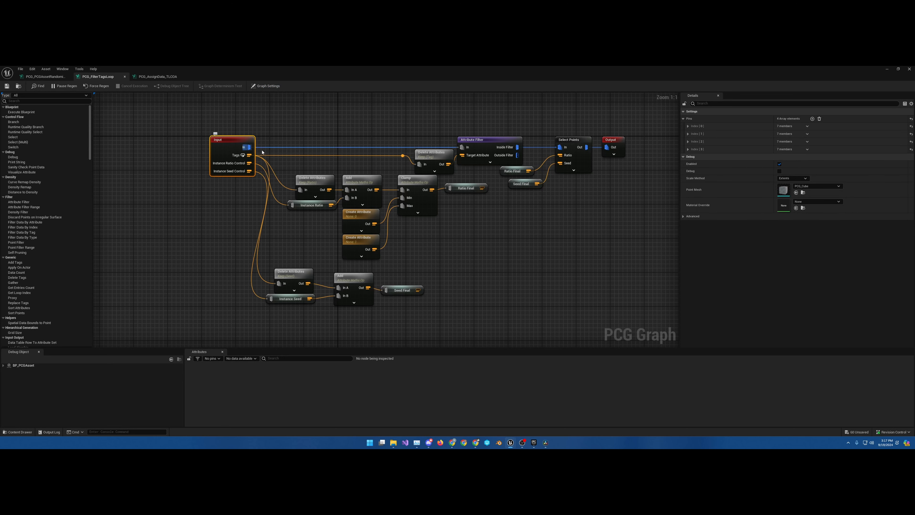
{"action": "left_click", "coordinate": [687, 126]}
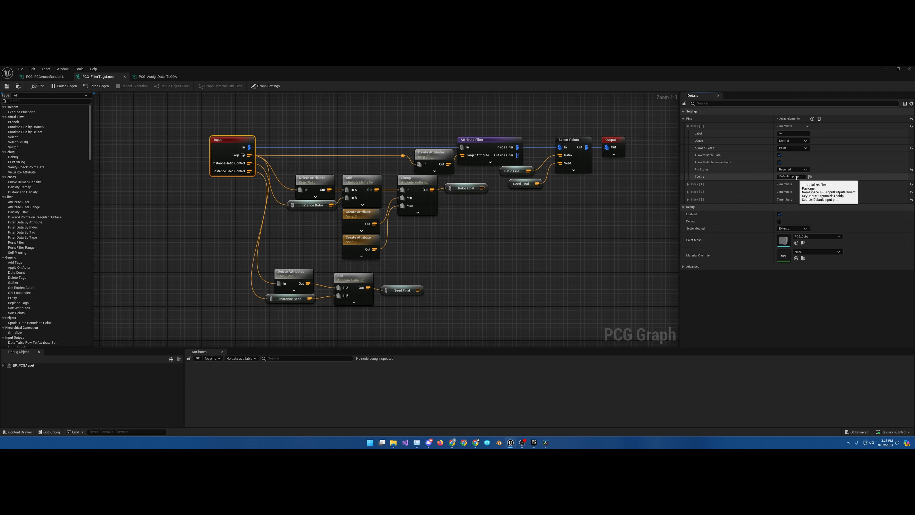
{"action": "left_click", "coordinate": [688, 126]}
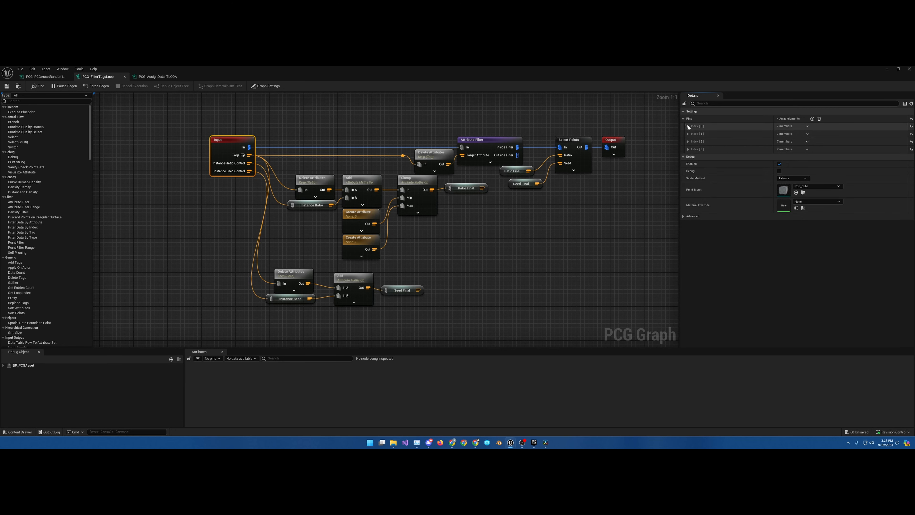
Step: Set the pin status of the Input node's Tags pin to Required
{"action": "left_click", "coordinate": [688, 134]}
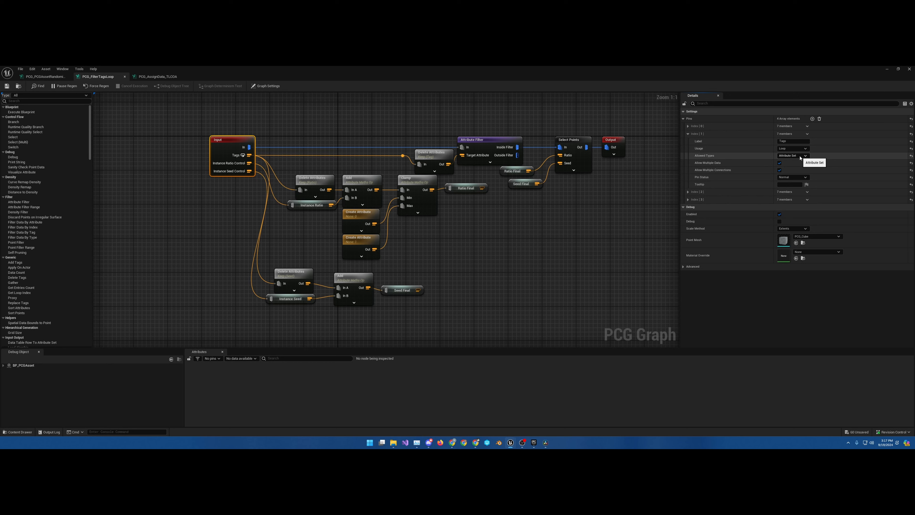
{"action": "left_click", "coordinate": [793, 177]}
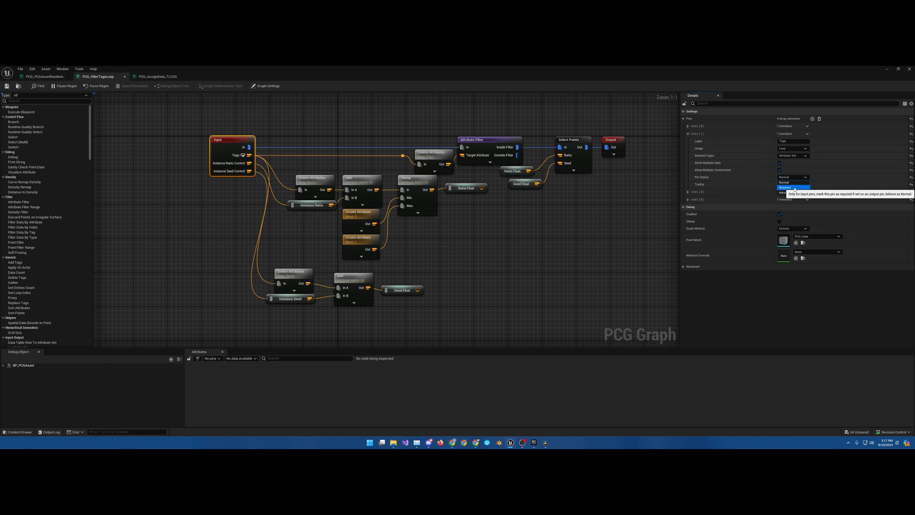
{"action": "left_click", "coordinate": [789, 188]}
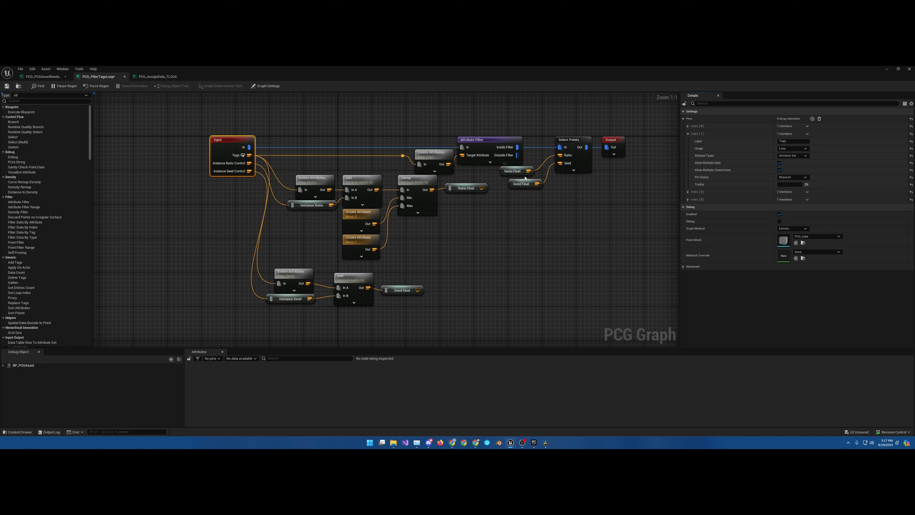
{"action": "left_click", "coordinate": [688, 134]}
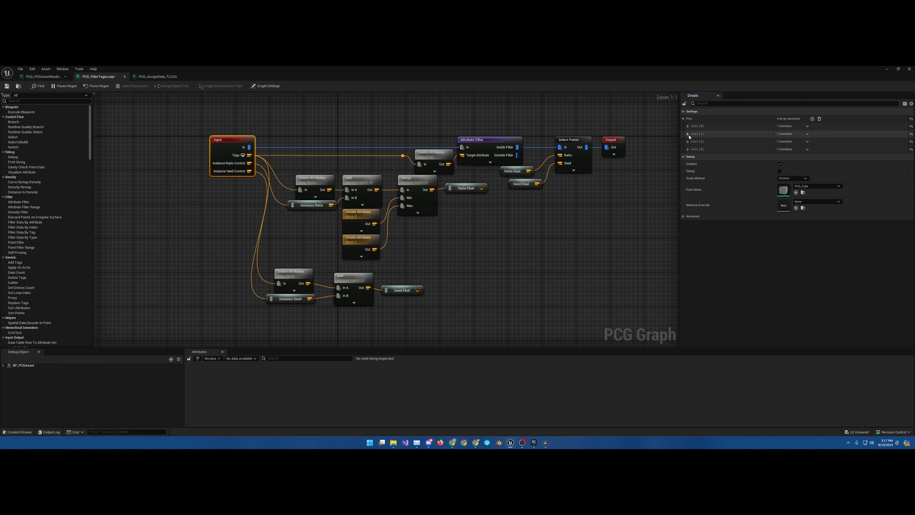
Step: Examine the settings of the Input node's InstanceRatioControl and InstanceSeedControl pins
{"action": "left_click", "coordinate": [688, 142]}
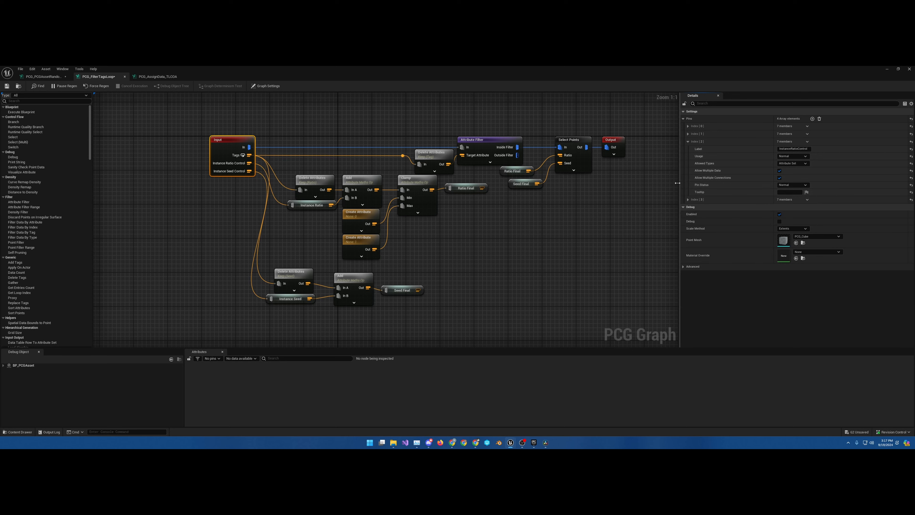
{"action": "left_click", "coordinate": [688, 142]}
{"action": "left_click", "coordinate": [688, 149]}
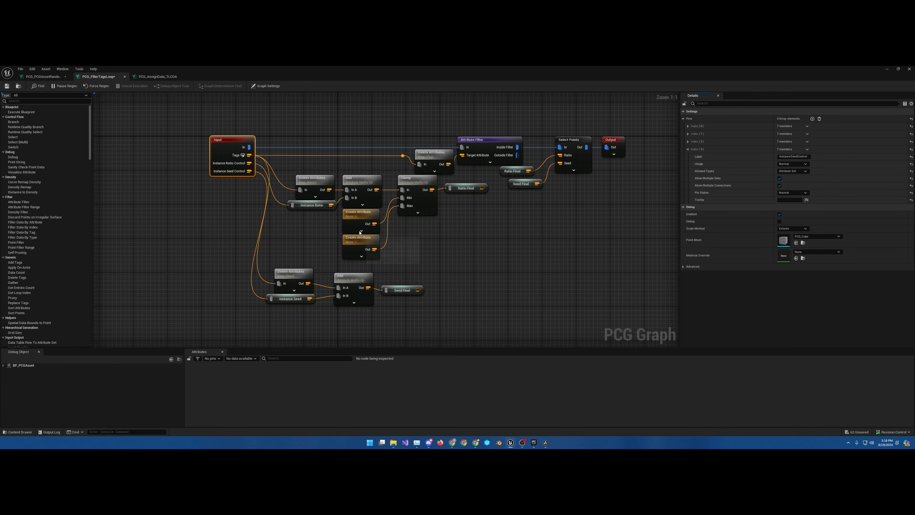
{"action": "right_click_drag", "start_coordinate": [325, 165], "coordinate": [309, 217]}
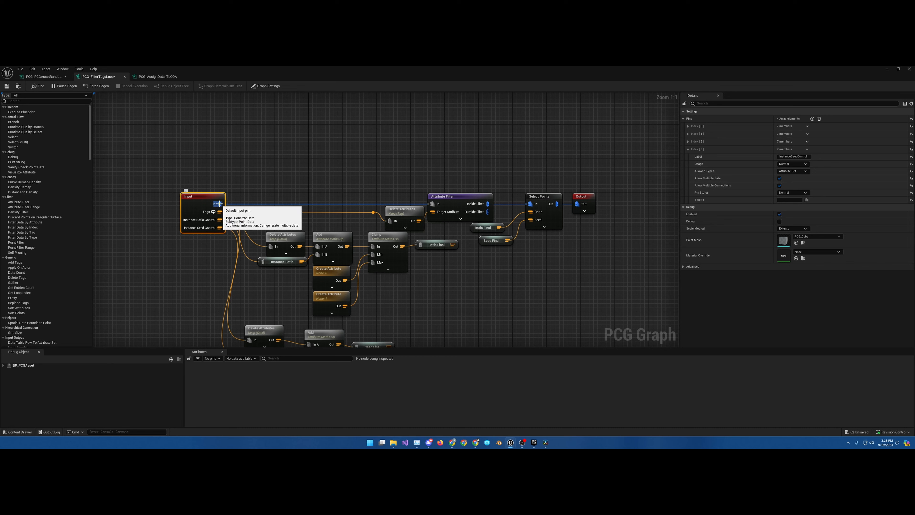
Step: Trace the In connection to the Attribute Filter and examine that node and the Delete Attributes node feeding its target attribute
{"action": "left_click_drag", "start_coordinate": [219, 204], "coordinate": [386, 167]}
{"action": "left_click", "coordinate": [498, 170]}
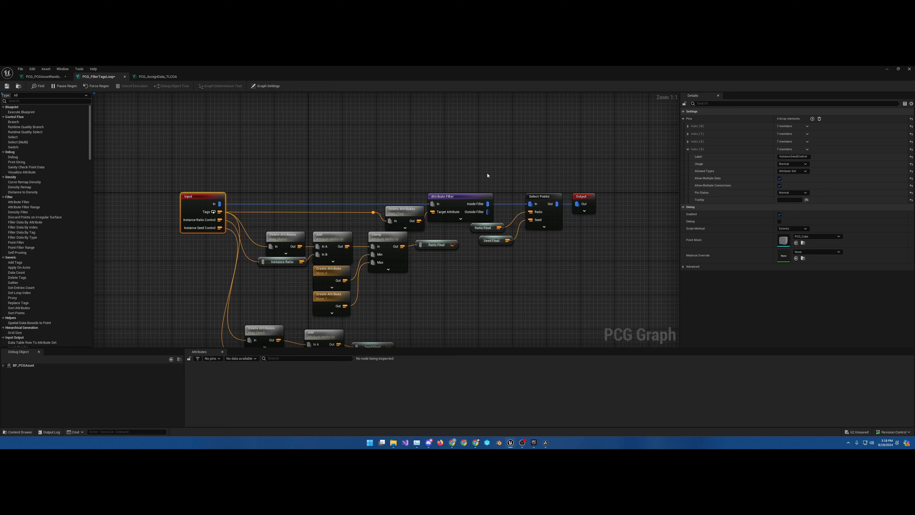
{"action": "left_click", "coordinate": [463, 195]}
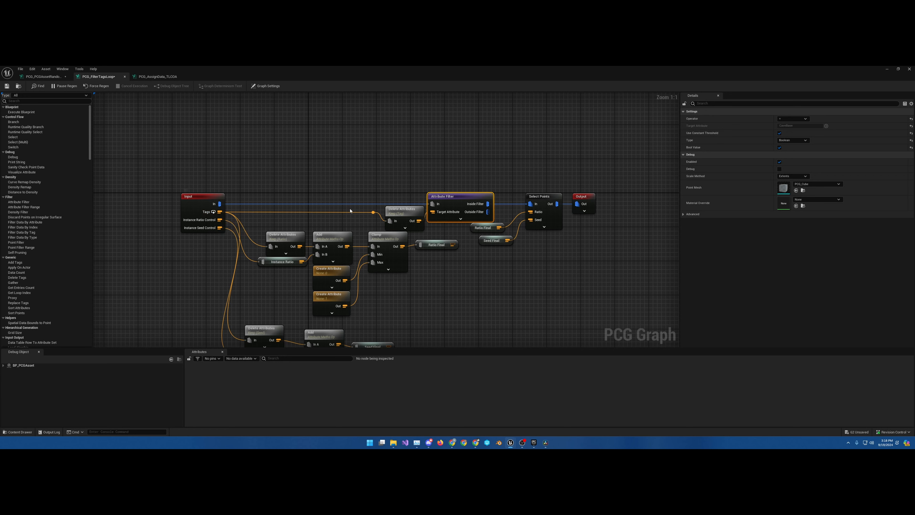
{"action": "left_click", "coordinate": [406, 217]}
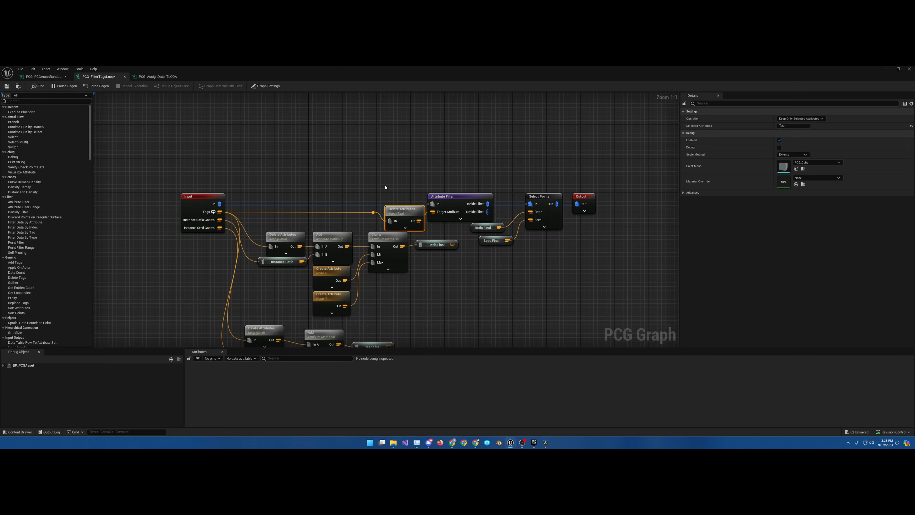
Step: Examine the settings of the Select Points node and the pin definition of the Output node
{"action": "right_click_drag", "start_coordinate": [428, 194], "coordinate": [249, 201]}
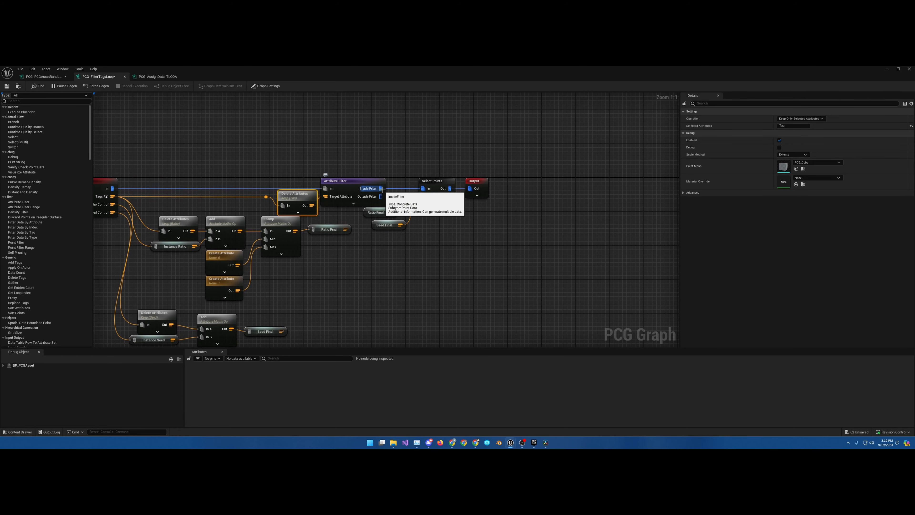
{"action": "left_click", "coordinate": [439, 184]}
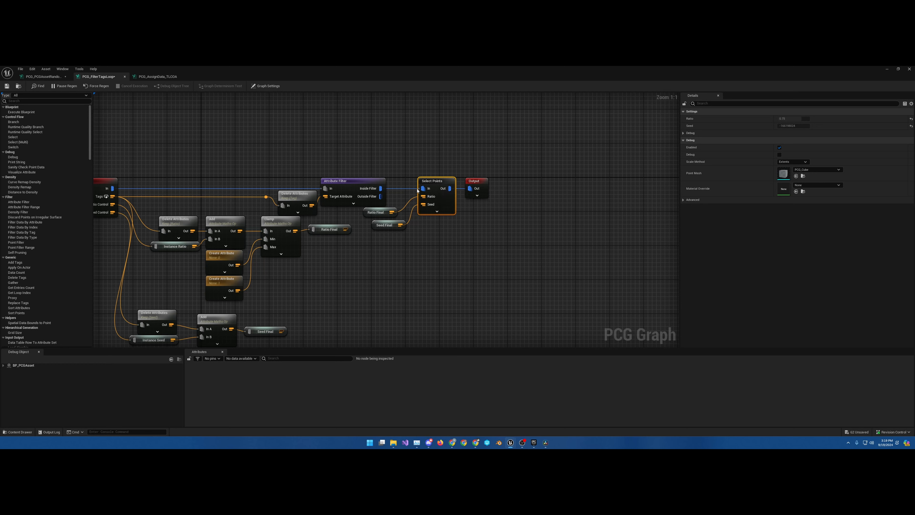
{"action": "left_click", "coordinate": [478, 185]}
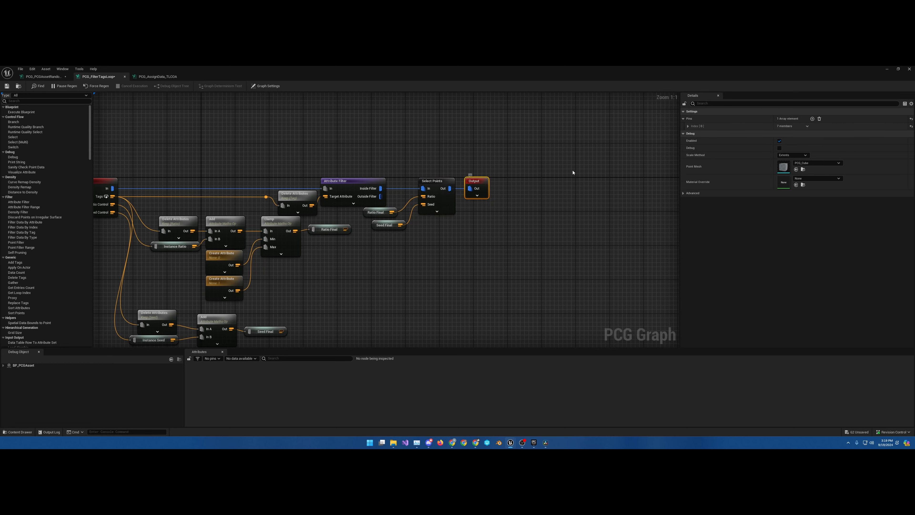
{"action": "left_click", "coordinate": [693, 126]}
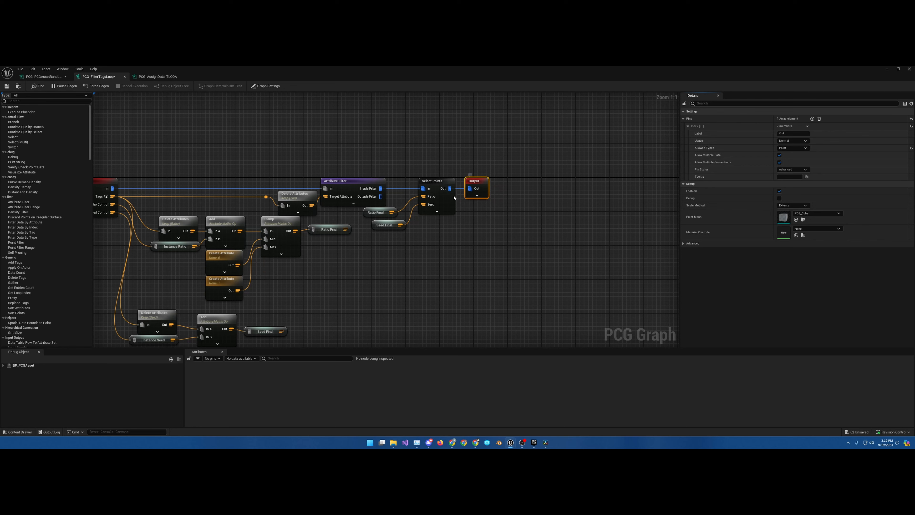
{"action": "right_click_drag", "start_coordinate": [352, 163], "coordinate": [454, 169]}
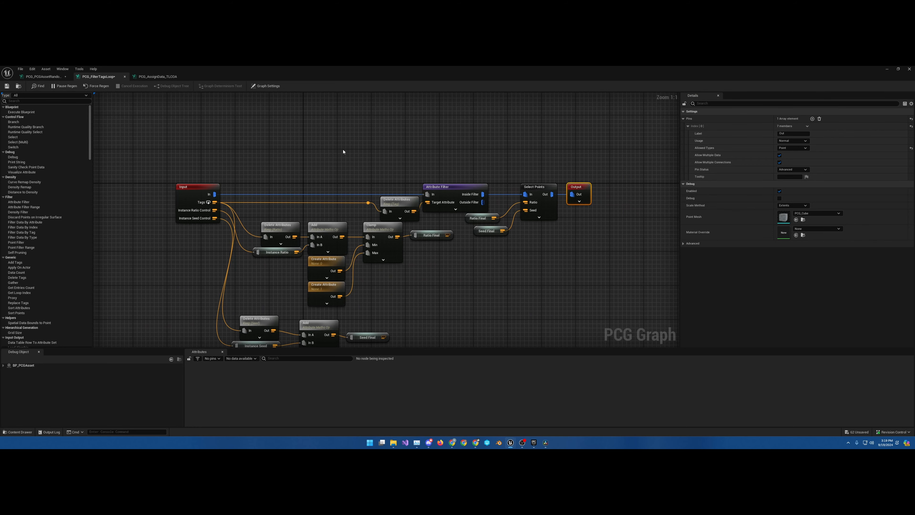
Step: Move the Tag Delete Attributes, Attribute Filter, Select Points and Output nodes together upward, away from the ratio and seed nodes
{"action": "left_click_drag", "start_coordinate": [343, 152], "coordinate": [593, 209]}
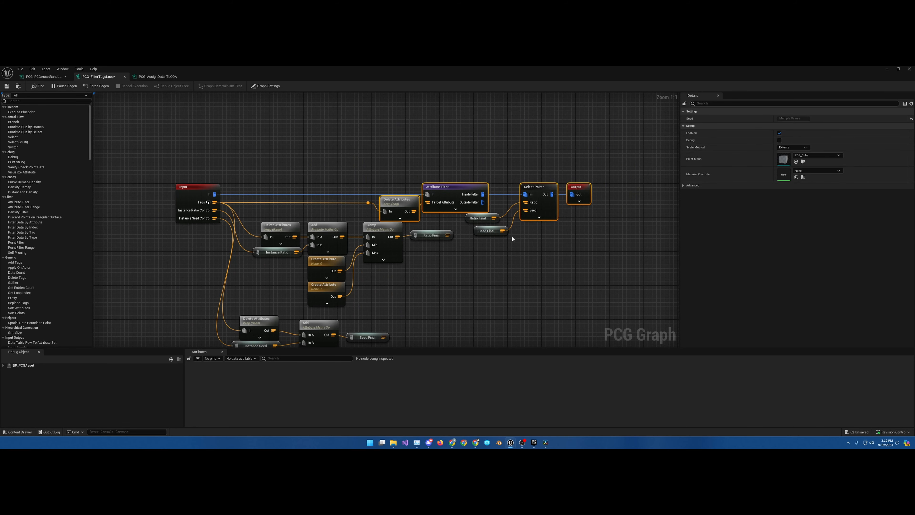
{"action": "left_click_drag", "start_coordinate": [508, 243], "coordinate": [516, 247]}
{"action": "left_click_drag", "start_coordinate": [540, 191], "coordinate": [549, 132]}
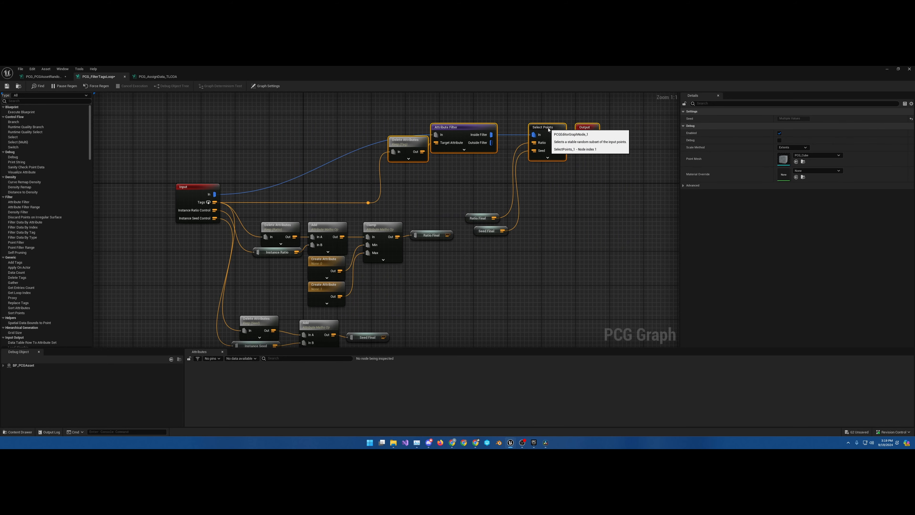
{"action": "right_click_drag", "start_coordinate": [467, 202], "coordinate": [556, 166]}
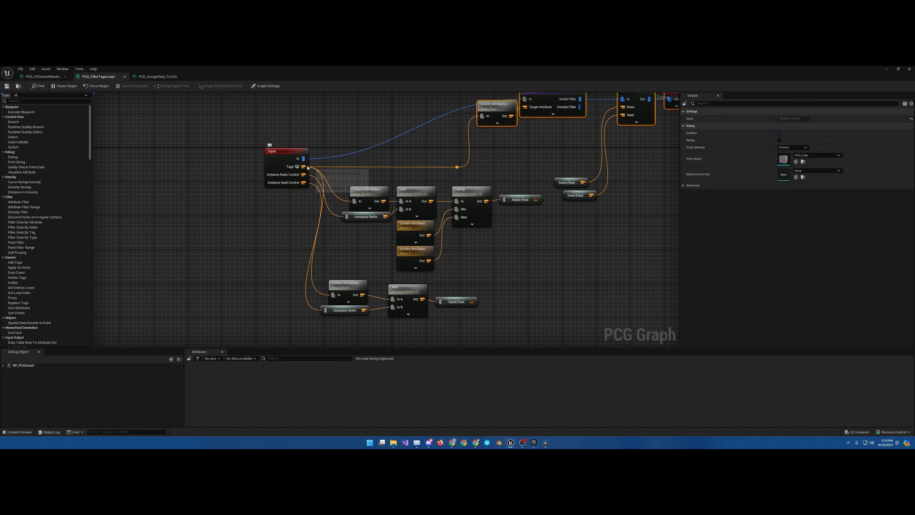
Step: Examine the Ratio Delete Attributes node and its Add node, and look up "add" among the available graph nodes
{"action": "left_click", "coordinate": [376, 197]}
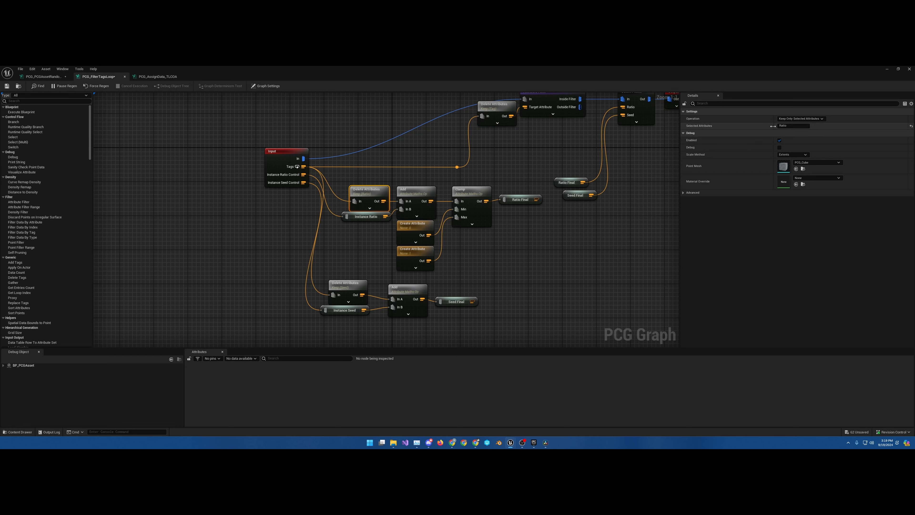
{"action": "left_click", "coordinate": [419, 195]}
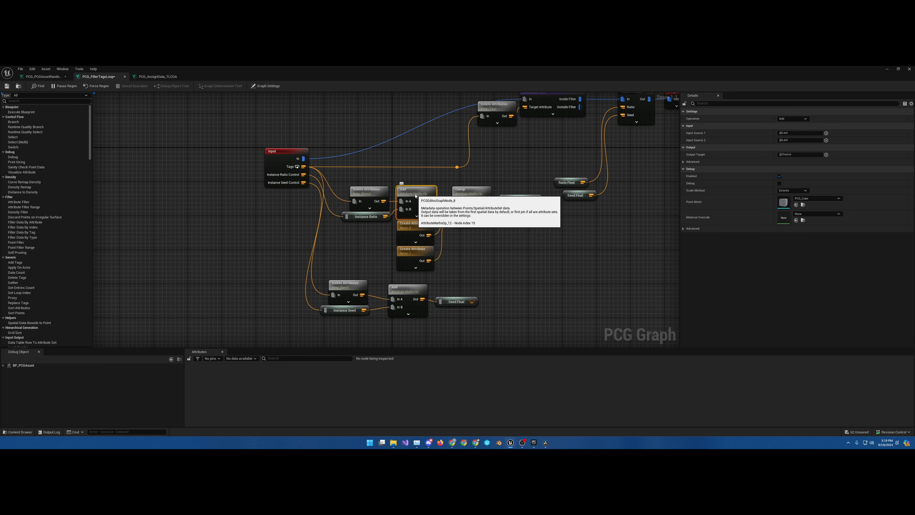
{"action": "right_click", "coordinate": [415, 180]}
{"action": "type", "text": "add"}
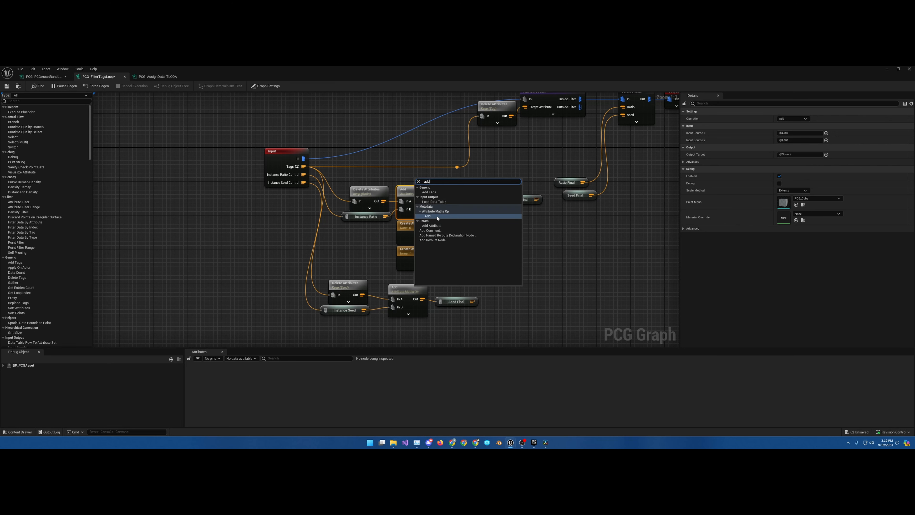
{"action": "left_click", "coordinate": [409, 183]}
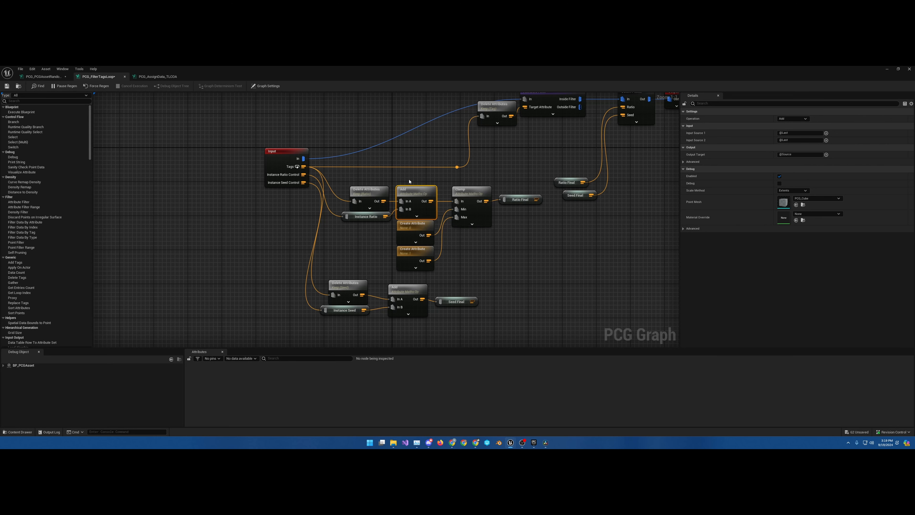
{"action": "left_click", "coordinate": [423, 195]}
{"action": "mouse_move", "coordinate": [521, 211]}
{"action": "right_mouse_down"}
{"action": "mouse_move", "coordinate": [467, 230]}
{"action": "mouse_move", "coordinate": [530, 213]}
{"action": "right_mouse_up"}
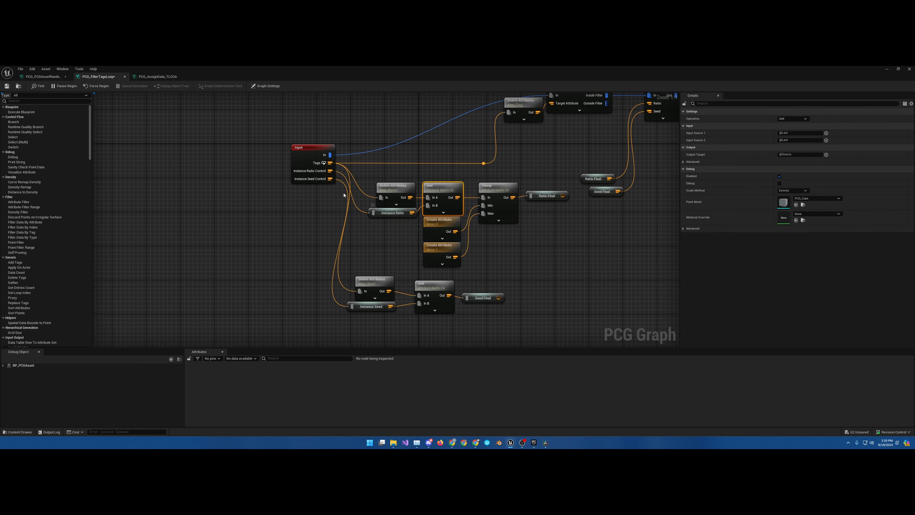
Step: Remove the Instance Ratio named reroute and connect Instance Ratio Control directly to In B of the ratio Add node
{"action": "mouse_move", "coordinate": [395, 215]}
{"action": "left_mouse_down"}
{"action": "mouse_move", "coordinate": [390, 238]}
{"action": "mouse_move", "coordinate": [385, 220]}
{"action": "left_mouse_up"}
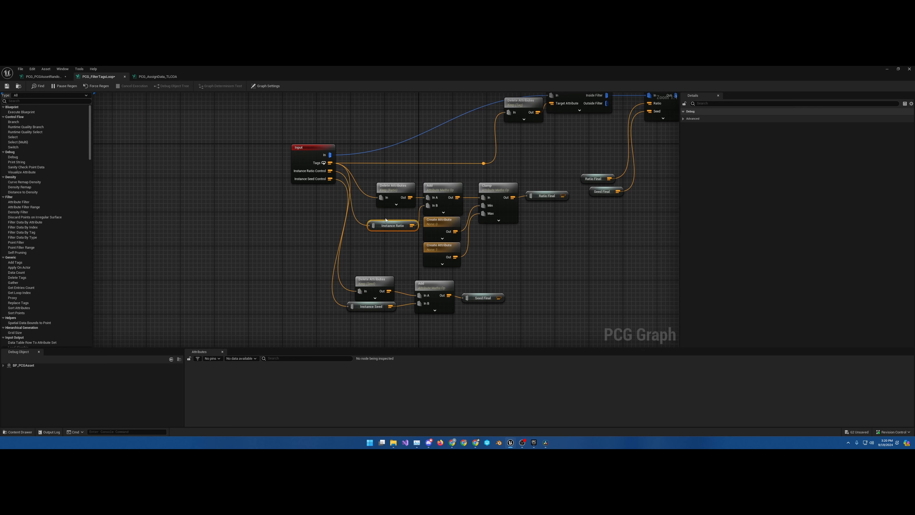
{"action": "left_click_drag", "start_coordinate": [330, 170], "coordinate": [400, 241]}
{"action": "key", "text": "Delete"}
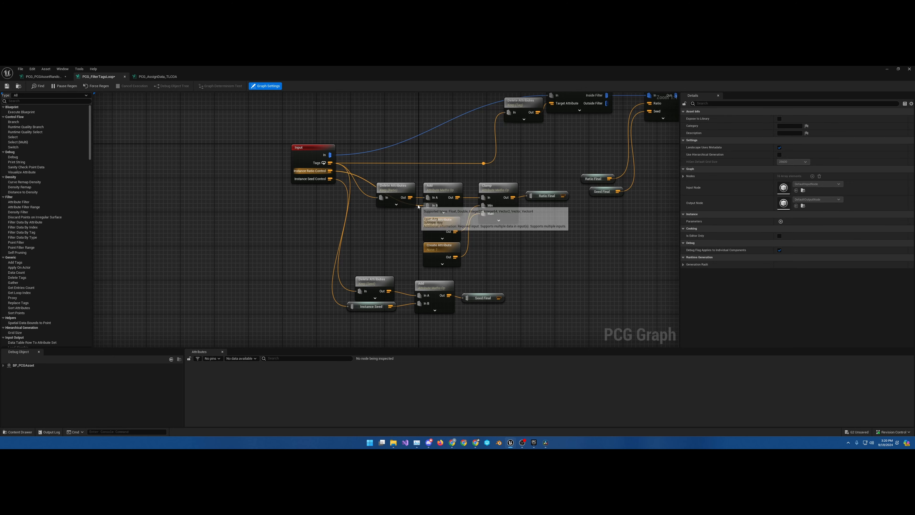
Step: Insert two reroute points on the Instance Ratio Control wire and arrange them in line beneath the Delete Attributes node
{"action": "double_click", "coordinate": [418, 205]}
{"action": "left_click_drag", "start_coordinate": [421, 208], "coordinate": [414, 212]}
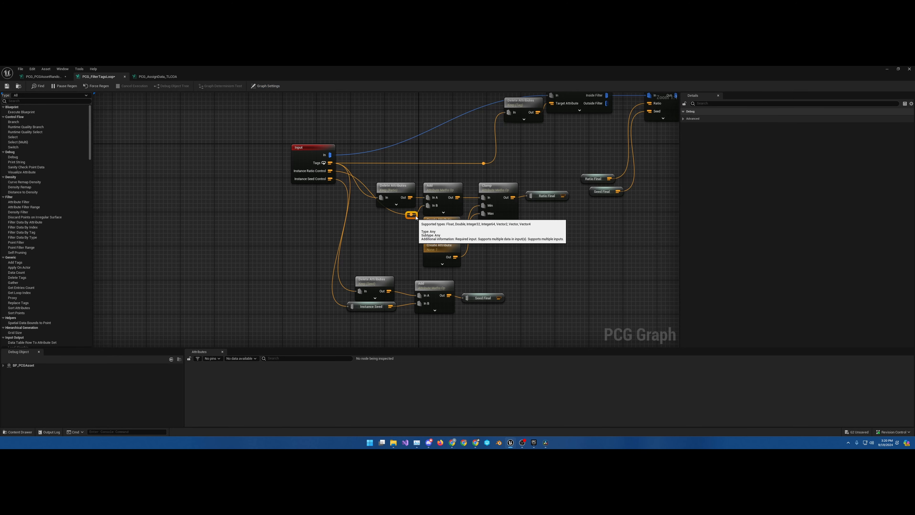
{"action": "left_click", "coordinate": [405, 212]}
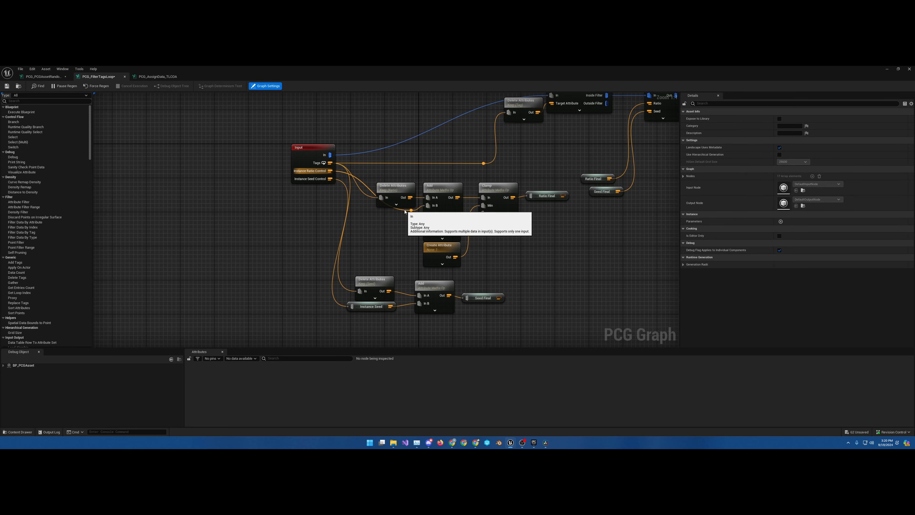
{"action": "left_click", "coordinate": [406, 211]}
{"action": "left_click_drag", "start_coordinate": [406, 211], "coordinate": [383, 213]}
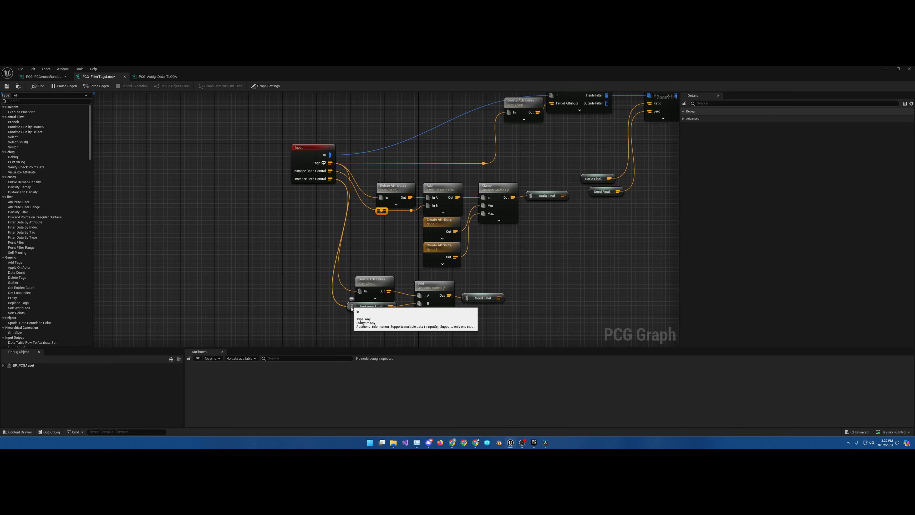
Step: Remove the Instance Seed named reroute and route its wire into the seed Add node's In B through a reroute point beneath Delete Attributes
{"action": "mouse_move", "coordinate": [352, 306]}
{"action": "left_mouse_down", "text": "ctrl"}
{"action": "mouse_move", "coordinate": [421, 304]}
{"action": "mouse_move", "coordinate": [366, 310]}
{"action": "left_mouse_up", "text": "ctrl"}
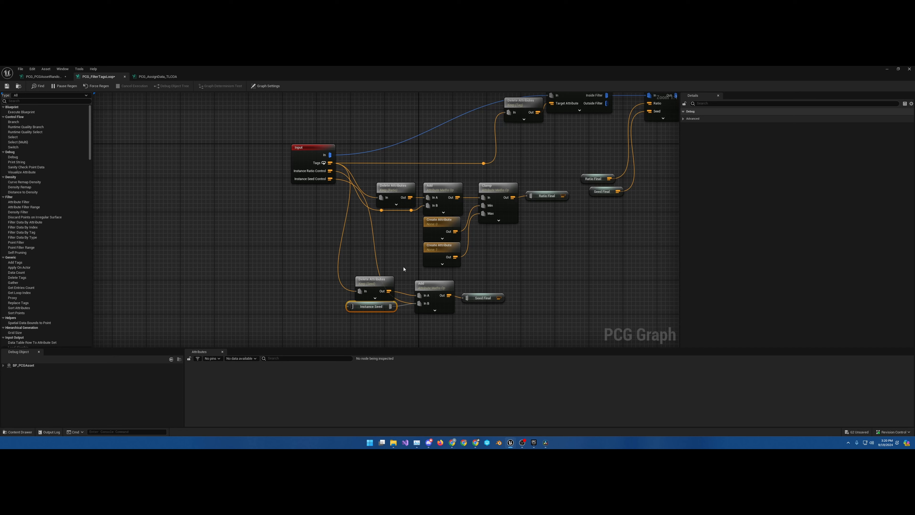
{"action": "key", "text": "Delete"}
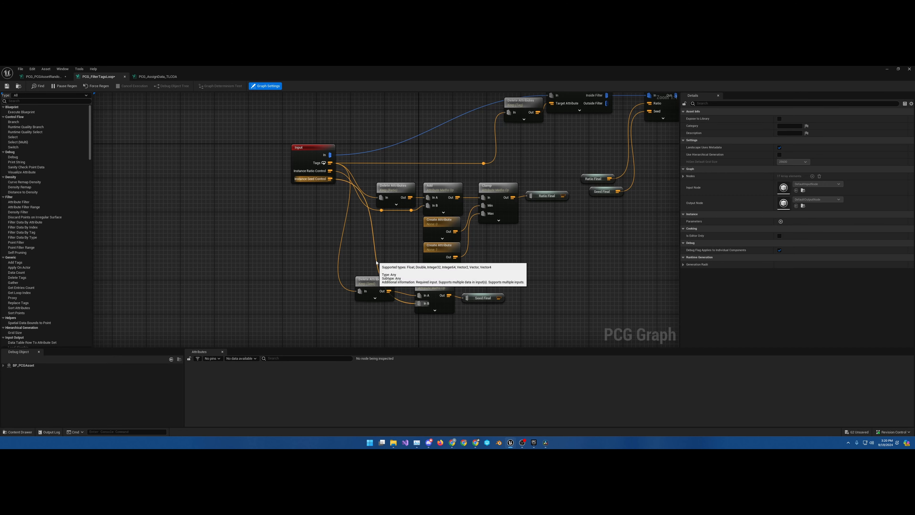
{"action": "double_click", "coordinate": [376, 261]}
{"action": "left_click_drag", "start_coordinate": [376, 260], "coordinate": [357, 305]}
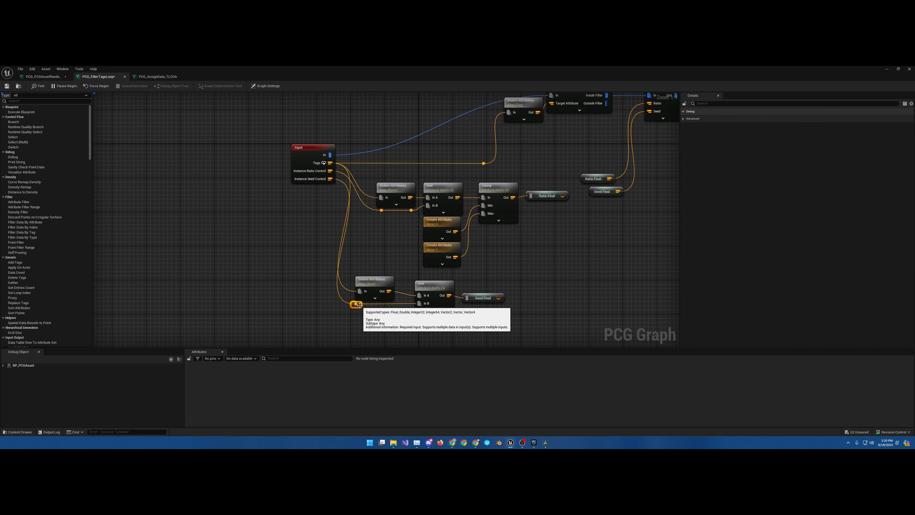
Step: Look up "clamp" among the available graph nodes and examine the ratio Clamp node with its two Create Attribute inputs
{"action": "right_click_drag", "start_coordinate": [443, 185], "coordinate": [432, 232]}
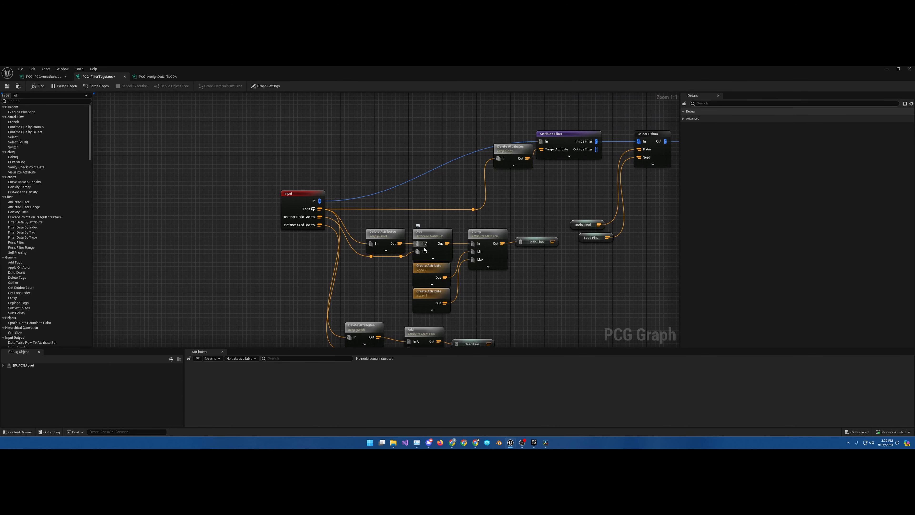
{"action": "right_click_drag", "start_coordinate": [443, 245], "coordinate": [402, 236]}
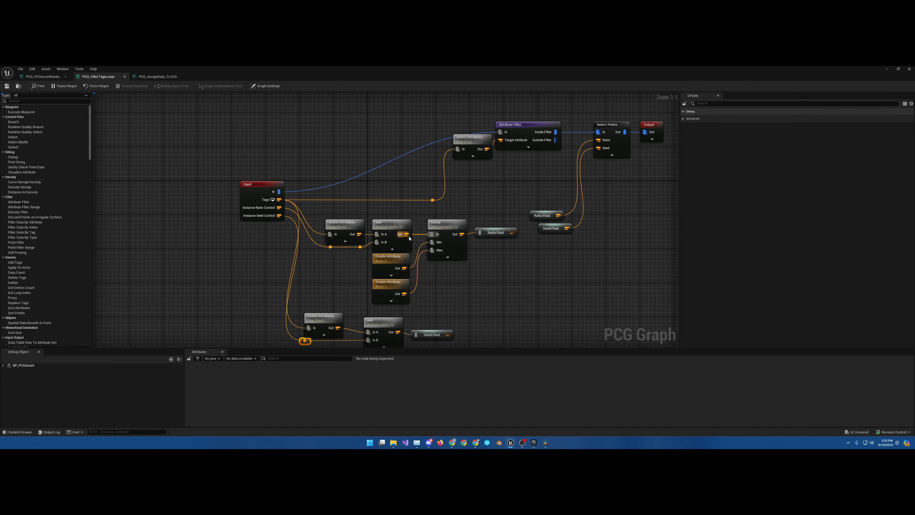
{"action": "right_click", "coordinate": [420, 215]}
{"action": "type", "text": "clamp"}
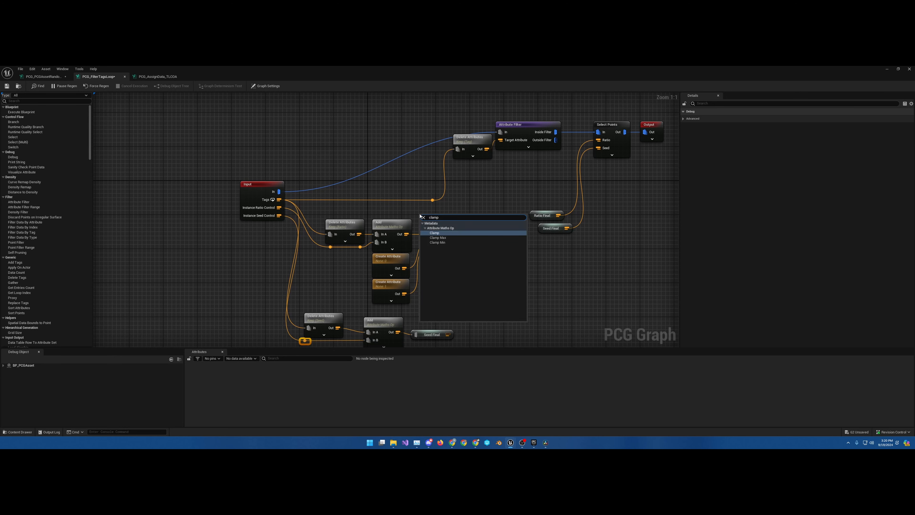
{"action": "left_click", "coordinate": [438, 233]}
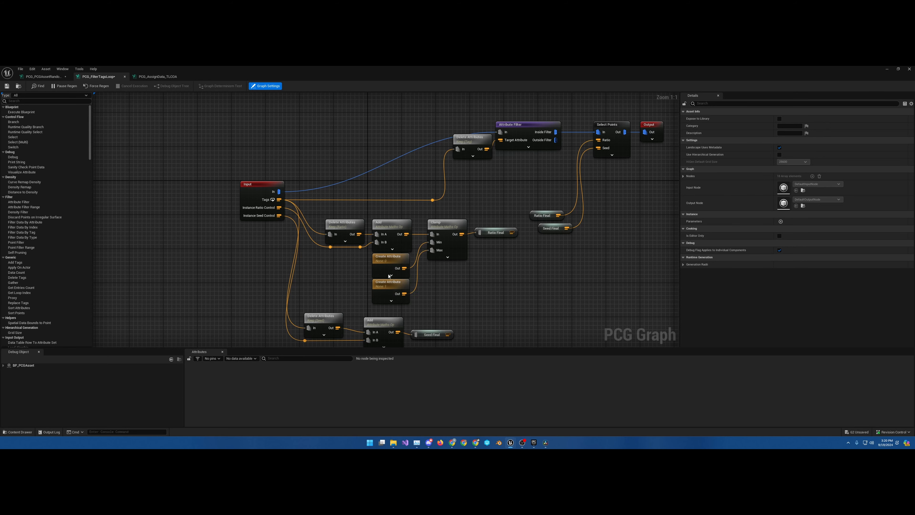
{"action": "right_click_drag", "start_coordinate": [388, 271], "coordinate": [341, 274]}
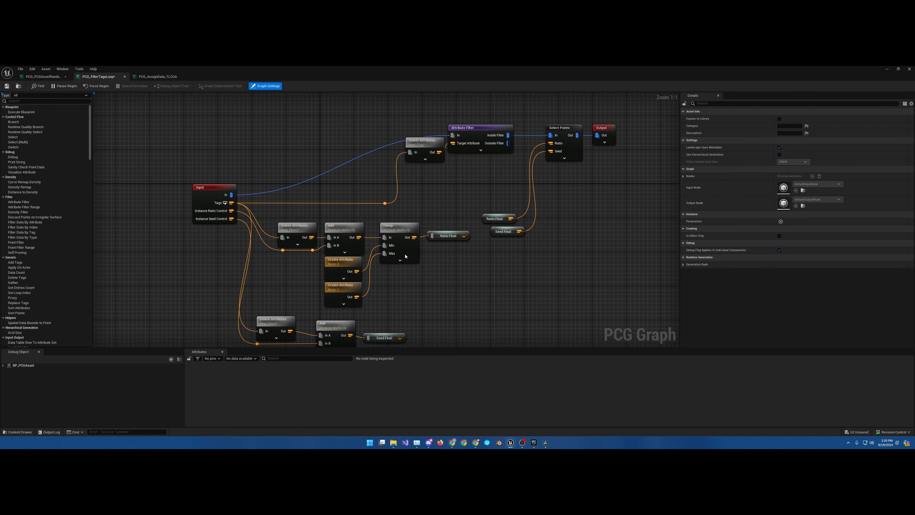
{"action": "right_click_drag", "start_coordinate": [393, 263], "coordinate": [410, 262]}
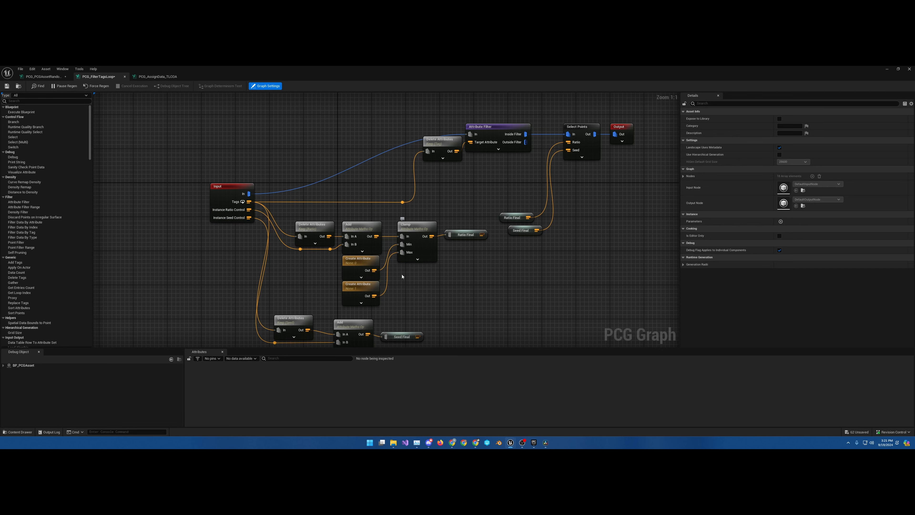
{"action": "right_click_drag", "start_coordinate": [450, 263], "coordinate": [411, 246]}
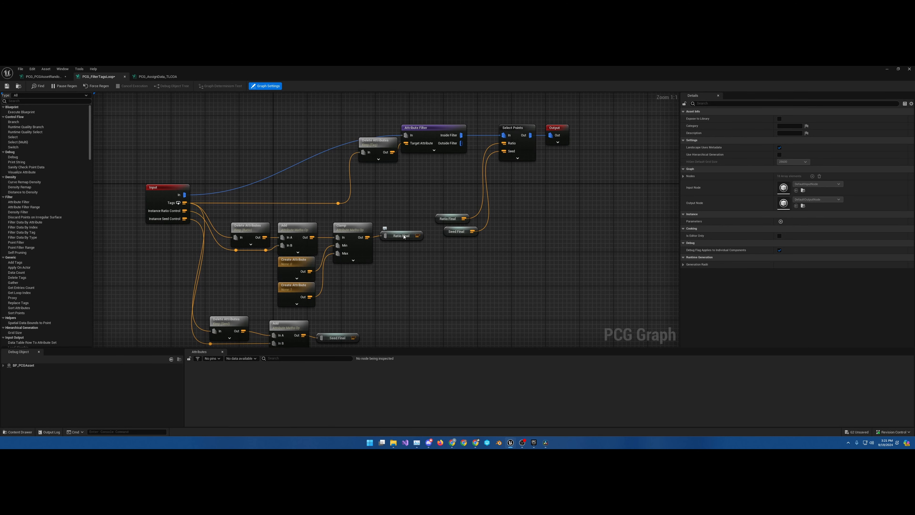
Step: Move the Ratio Final usage node beneath Attribute Filter, close to Select Points, and check the additional pins of Select Points
{"action": "left_click_drag", "start_coordinate": [404, 236], "coordinate": [399, 241]}
{"action": "right_click_drag", "start_coordinate": [410, 238], "coordinate": [413, 231]}
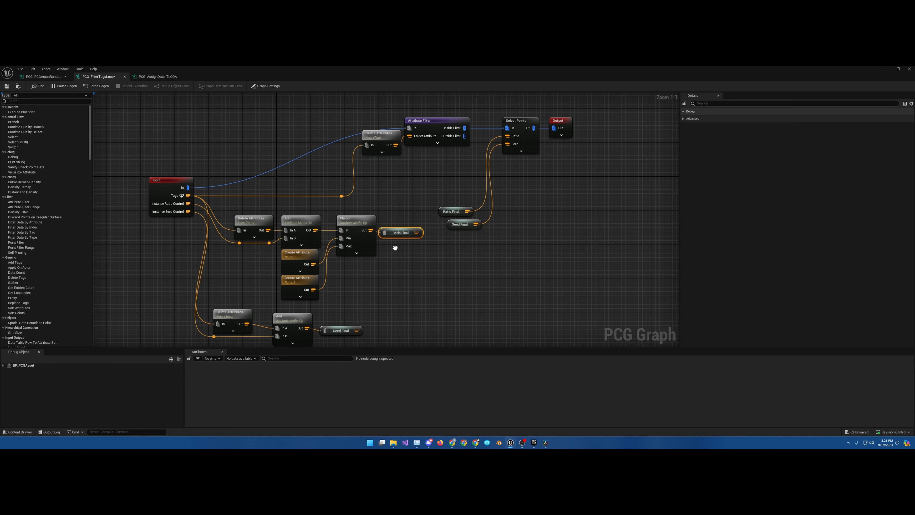
{"action": "left_click_drag", "start_coordinate": [443, 214], "coordinate": [434, 154]}
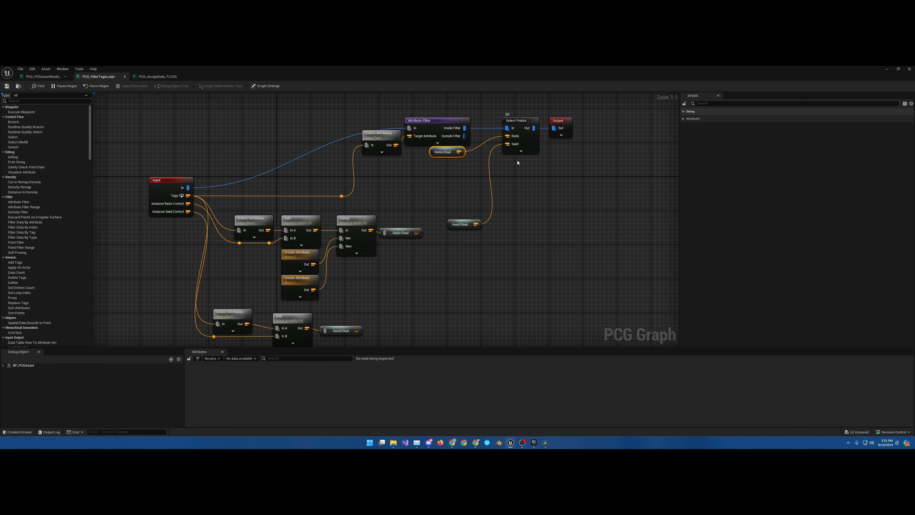
{"action": "left_click", "coordinate": [521, 151]}
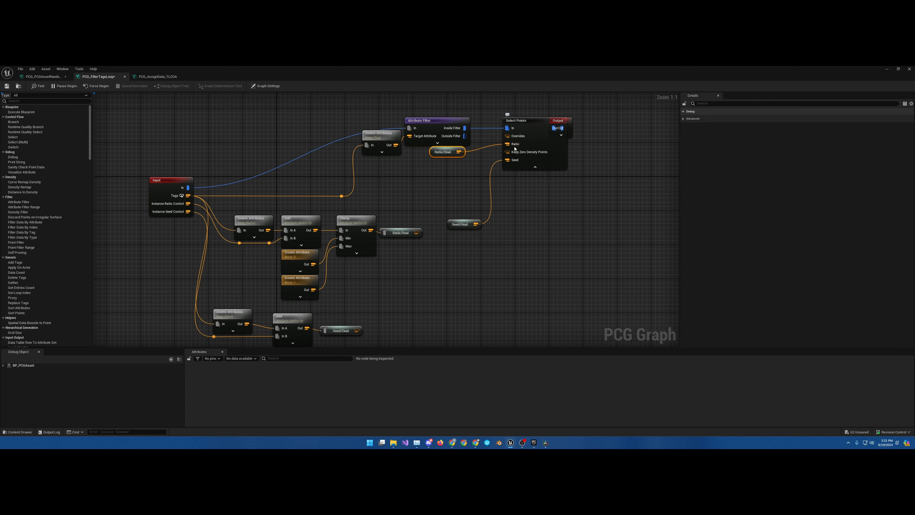
{"action": "left_click", "coordinate": [537, 167]}
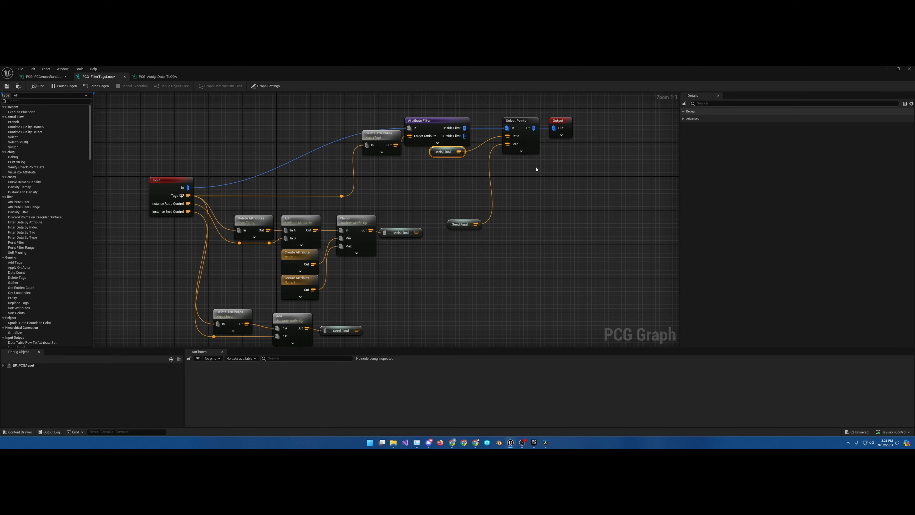
Step: Examine the settings of the seed branch's Add and Delete Attributes nodes, keeping Delete Attributes in line before Add
{"action": "right_click_drag", "start_coordinate": [438, 232], "coordinate": [503, 160]}
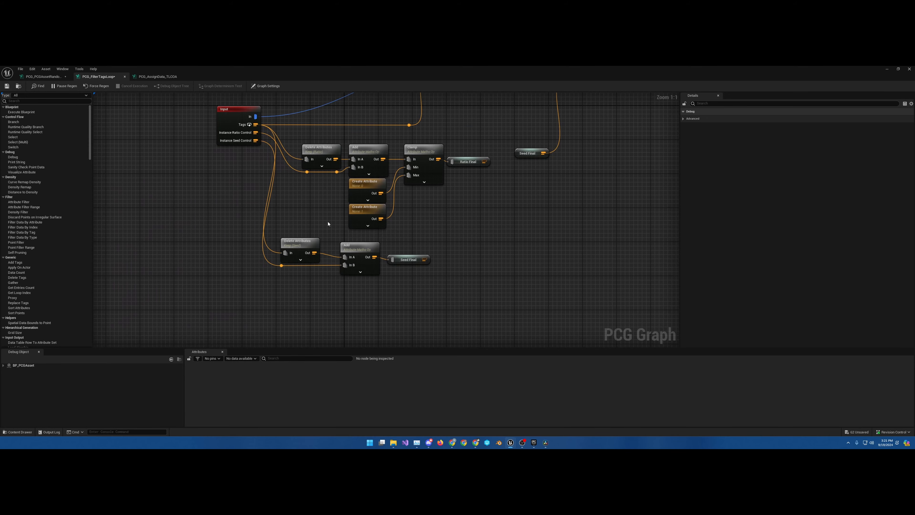
{"action": "right_click_drag", "start_coordinate": [328, 224], "coordinate": [376, 223]}
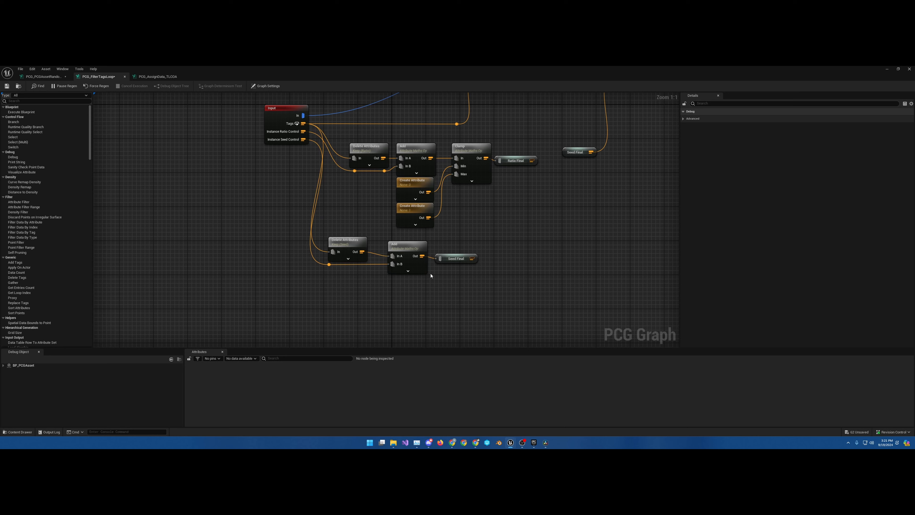
{"action": "left_click", "coordinate": [405, 250]}
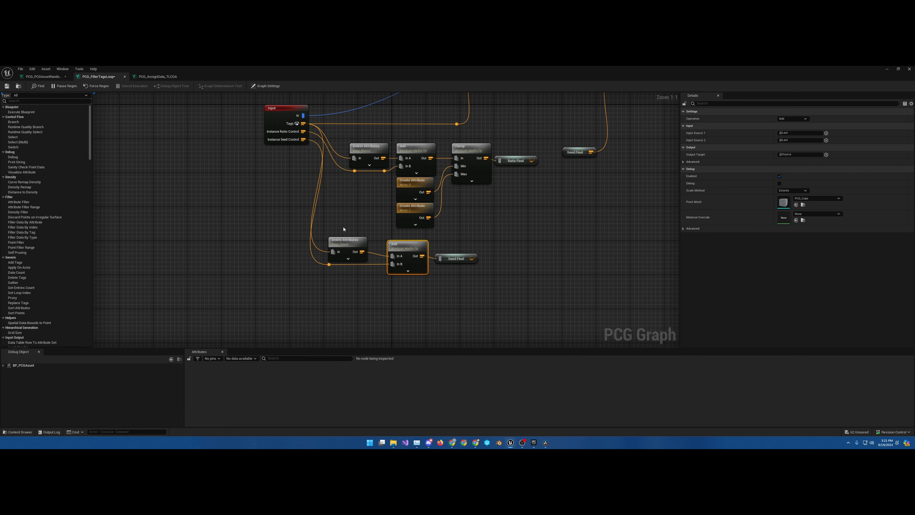
{"action": "right_click_drag", "start_coordinate": [346, 220], "coordinate": [354, 244]}
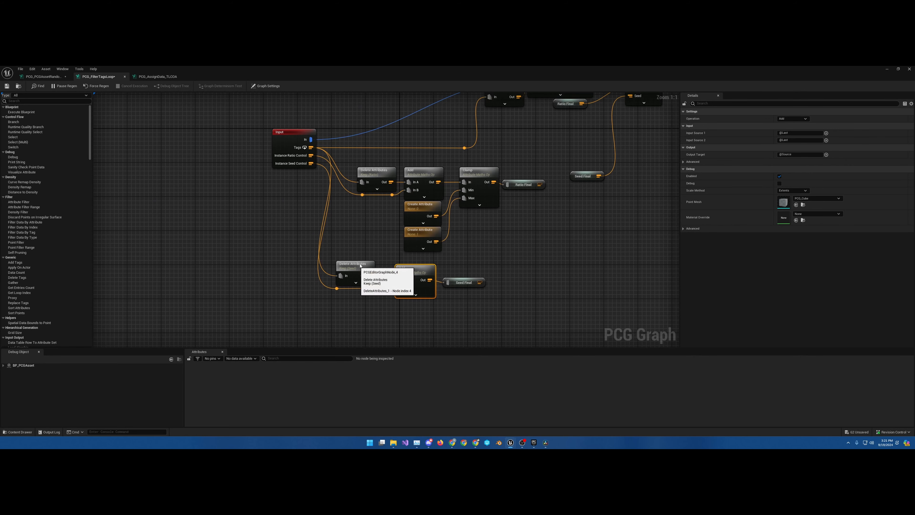
{"action": "left_click_drag", "start_coordinate": [353, 264], "coordinate": [370, 242]}
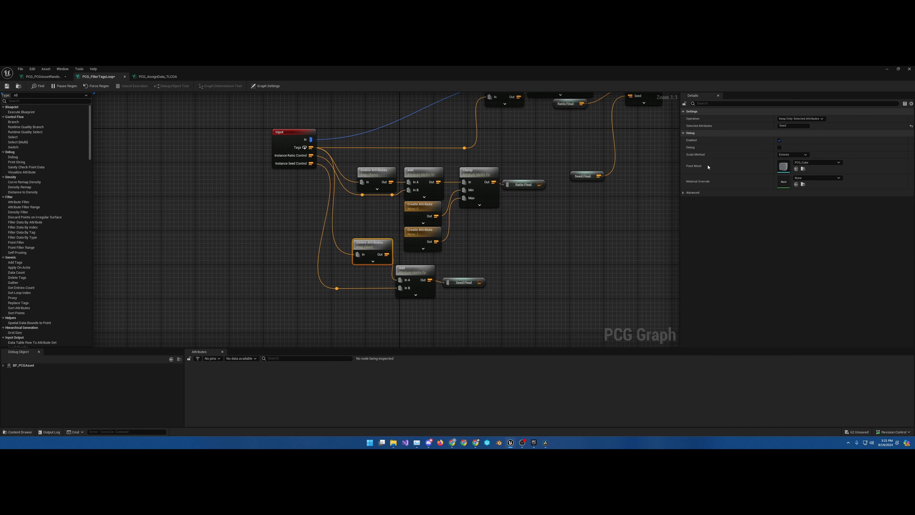
{"action": "right_click_drag", "start_coordinate": [501, 238], "coordinate": [525, 211]}
{"action": "left_click_drag", "start_coordinate": [394, 216], "coordinate": [382, 238]}
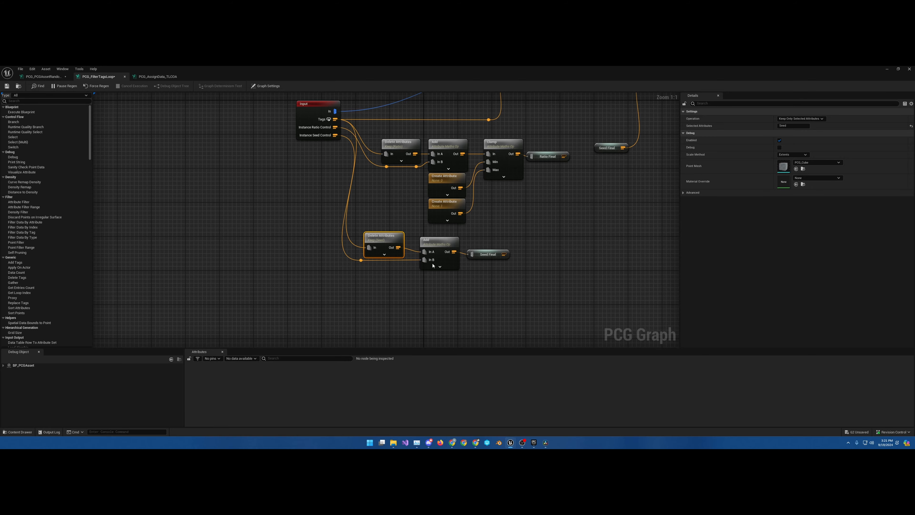
Step: Move the Seed Final usage node directly beneath the Ratio Final one near Select Points, and save the PCG_FilterTagsLoop graph
{"action": "right_click_drag", "start_coordinate": [479, 254], "coordinate": [430, 271]}
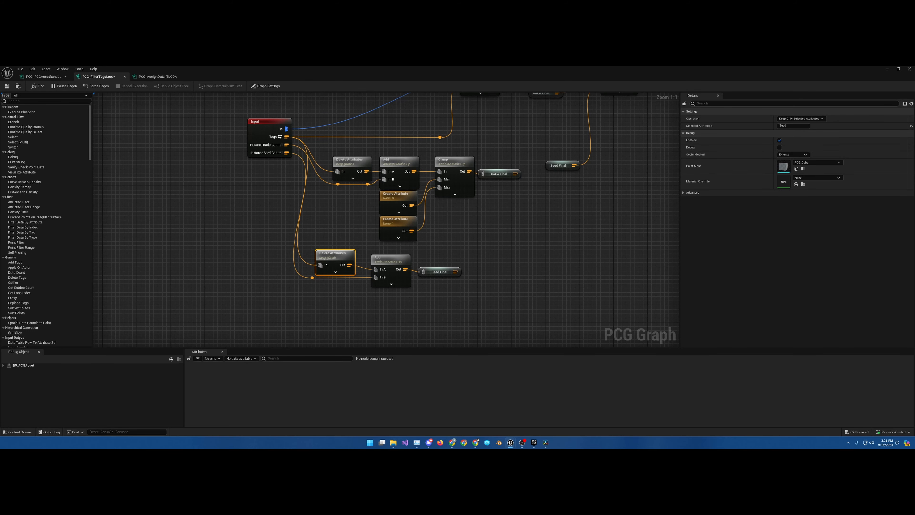
{"action": "right_click_drag", "start_coordinate": [481, 247], "coordinate": [422, 305]}
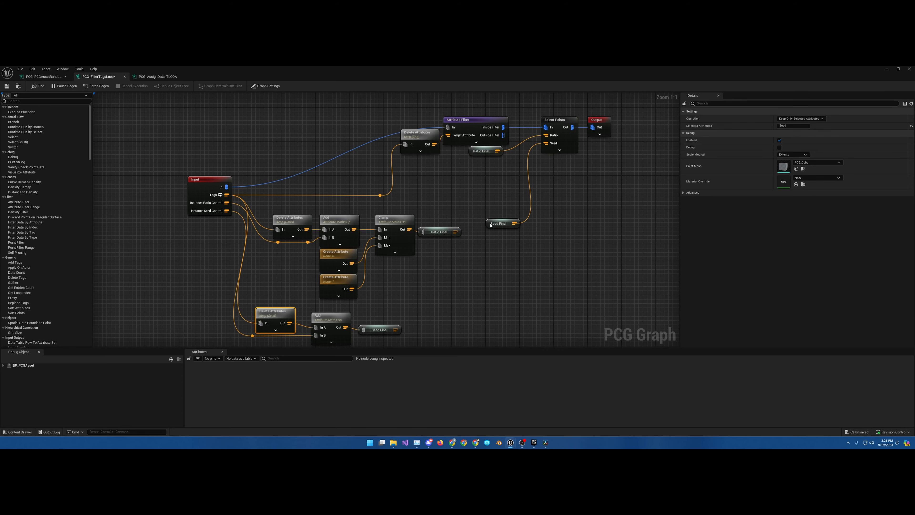
{"action": "left_click_drag", "start_coordinate": [491, 225], "coordinate": [482, 170]}
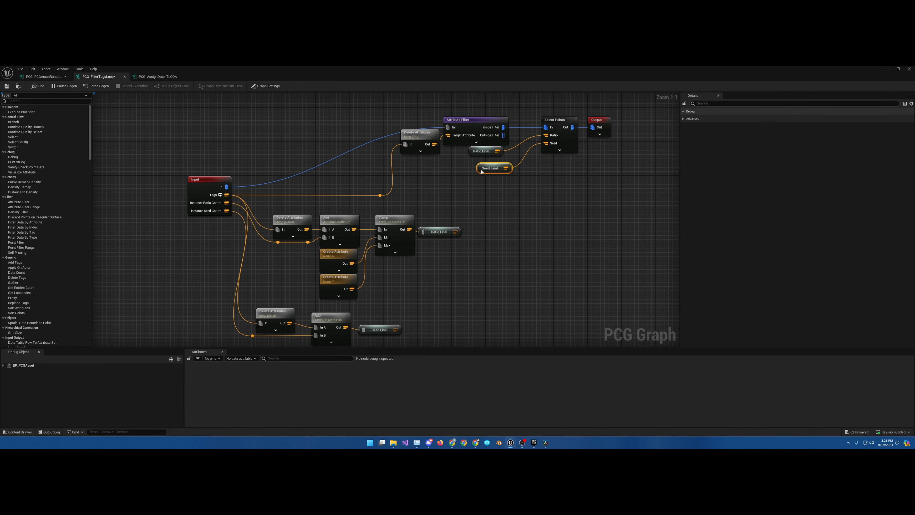
{"action": "left_click", "coordinate": [6, 86]}
{"action": "left_click_drag", "start_coordinate": [404, 72], "coordinate": [449, 251]}
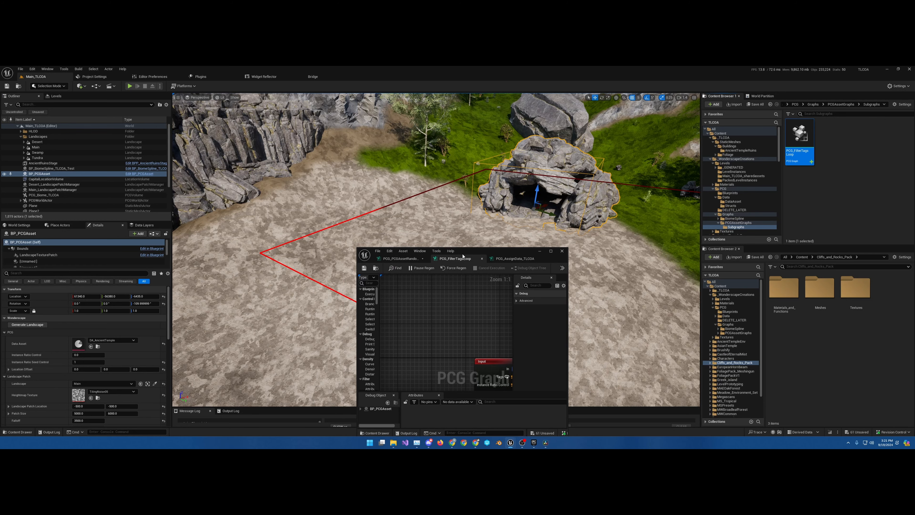
{"action": "left_click", "coordinate": [551, 251]}
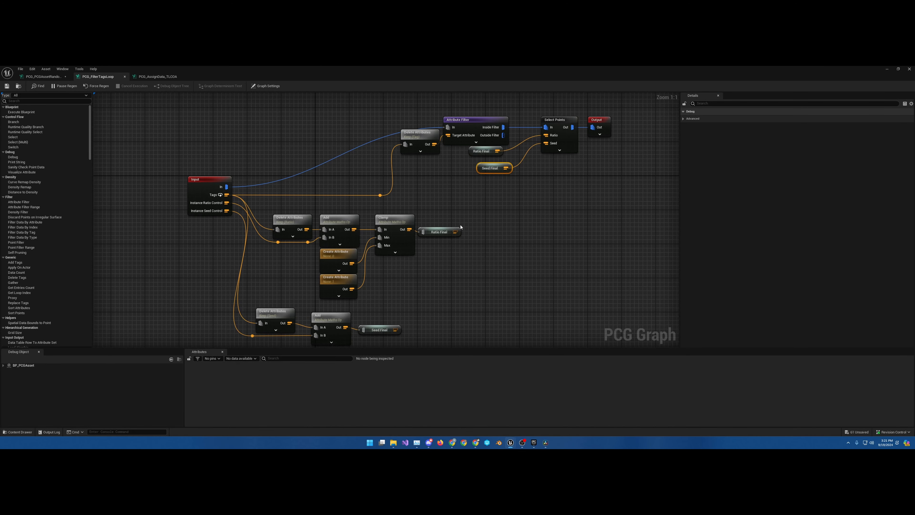
{"action": "right_click_drag", "start_coordinate": [435, 288], "coordinate": [467, 244]}
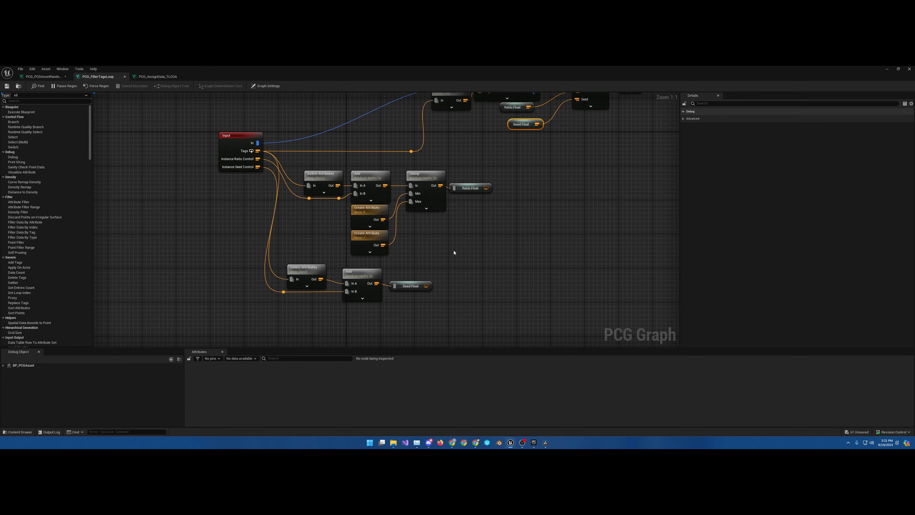
{"action": "right_click_drag", "start_coordinate": [302, 166], "coordinate": [333, 166]}
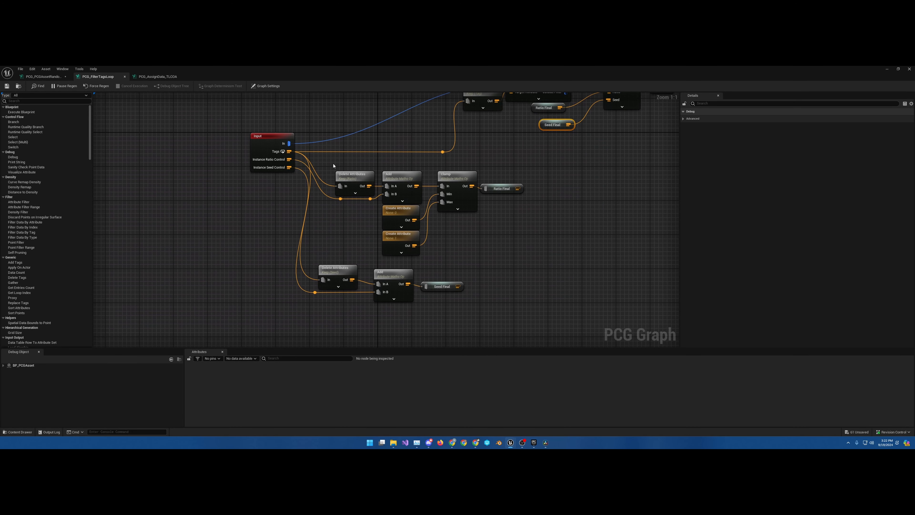
Step: Switch to the asset randomizer graph and show the contents of the PCGAssetGraphs folder in the content browser
{"action": "left_click", "coordinate": [44, 77]}
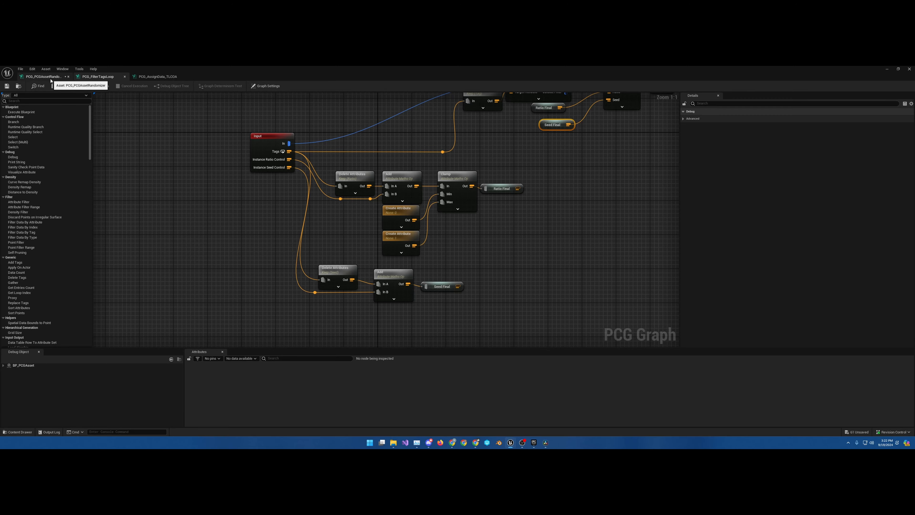
{"action": "left_click_drag", "start_coordinate": [294, 69], "coordinate": [351, 308]}
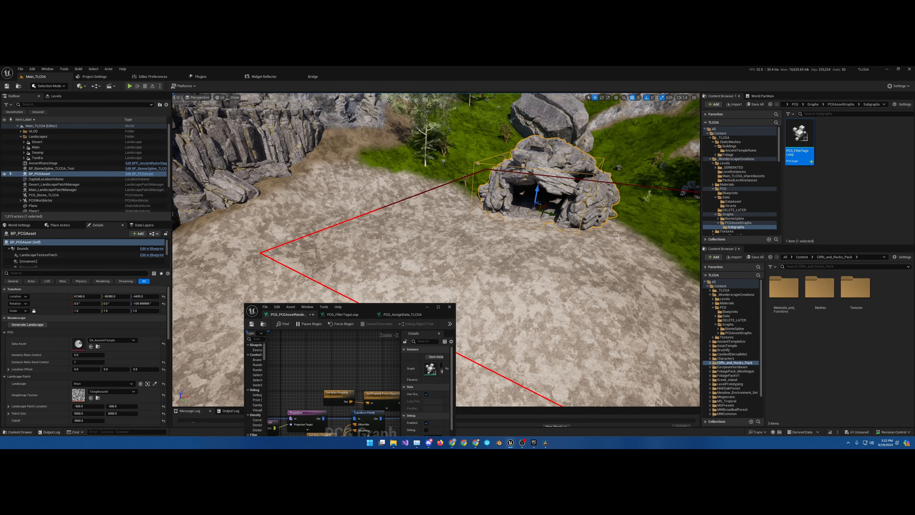
{"action": "left_click", "coordinate": [738, 222]}
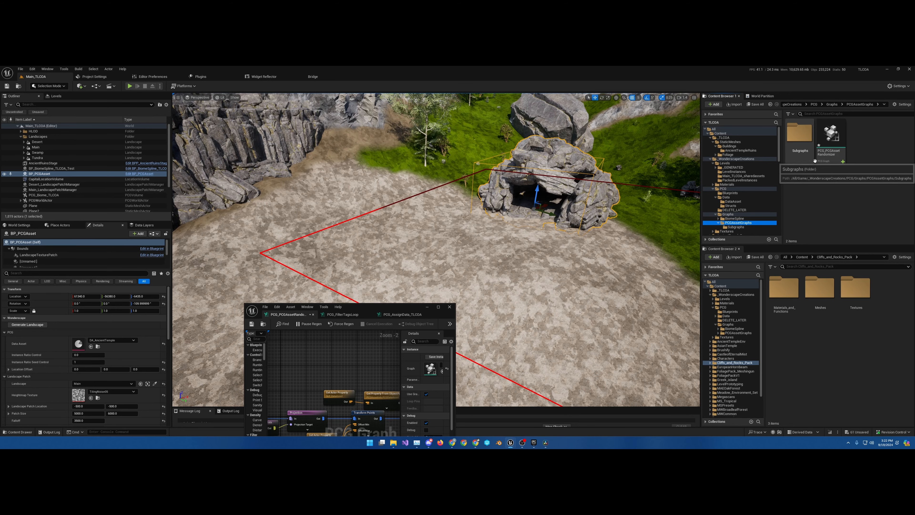
{"action": "left_click", "coordinate": [439, 307]}
Step: Move the Get Landscape Data node beneath the Create Points Grid node in the asset randomizer graph
{"action": "right_click_drag", "start_coordinate": [324, 244], "coordinate": [547, 288]}
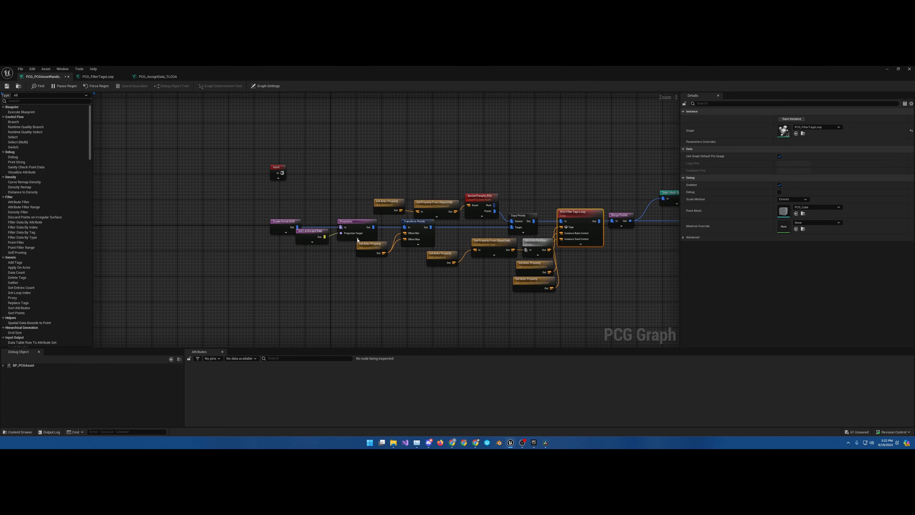
{"action": "scroll", "coordinate": [329, 229], "scroll_direction": "up", "scroll_amount": 2}
{"action": "right_click_drag", "start_coordinate": [387, 170], "coordinate": [355, 151]}
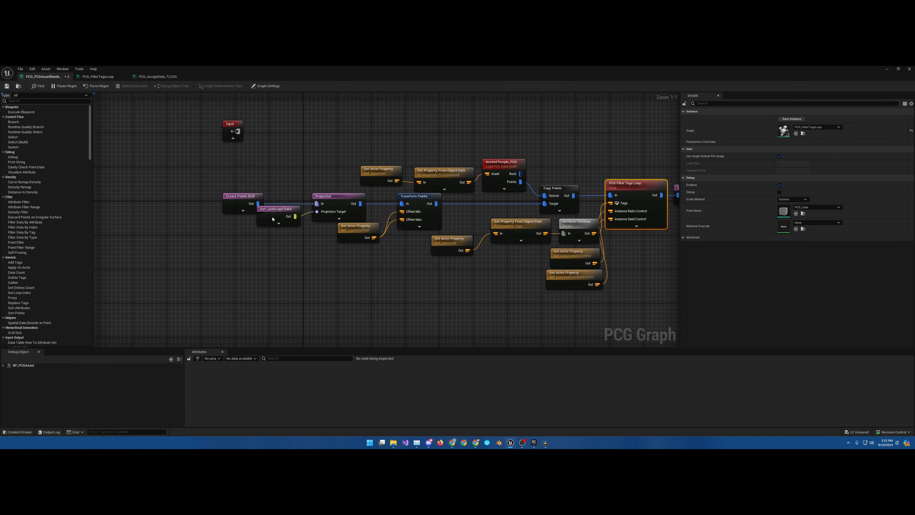
{"action": "left_click_drag", "start_coordinate": [273, 219], "coordinate": [264, 240]}
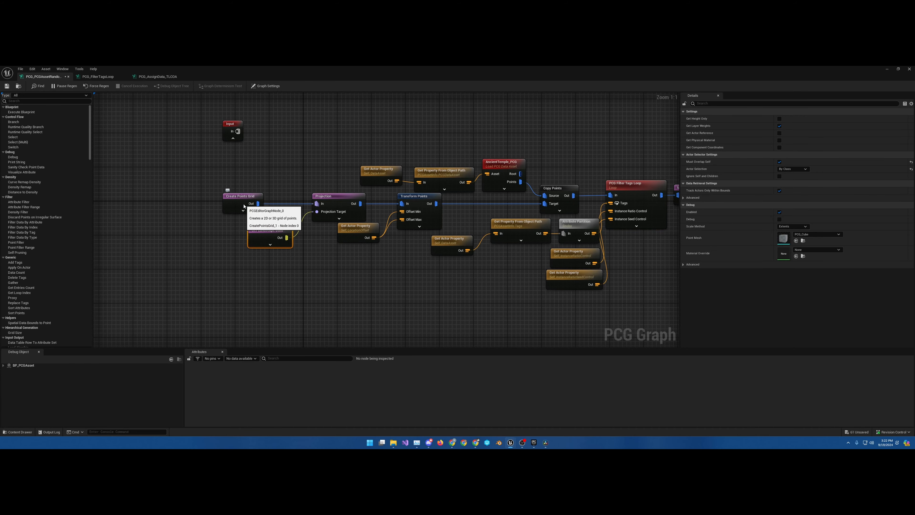
Step: Set BP_PCGAsset's Data Asset to None and view the actor's location in the level up close
{"action": "left_click_drag", "start_coordinate": [470, 78], "coordinate": [438, 246]}
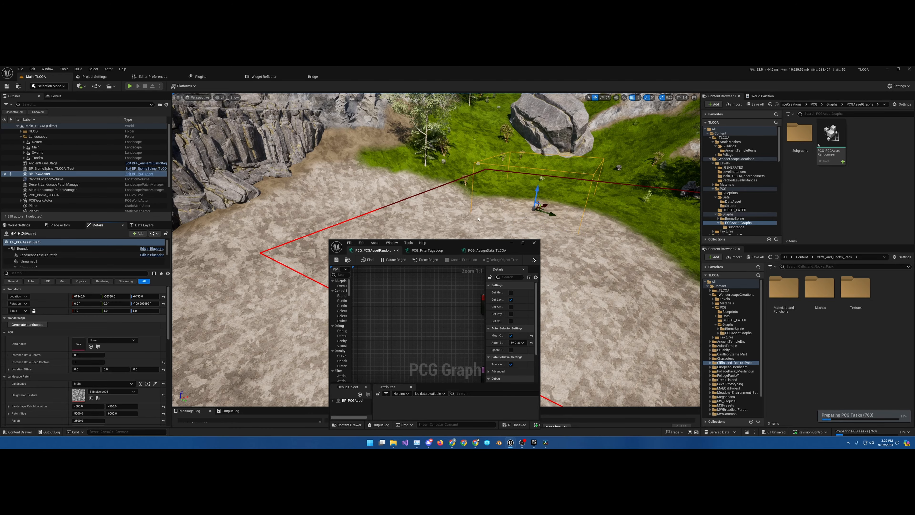
{"action": "right_click_drag", "start_coordinate": [479, 219], "coordinate": [514, 253]}
{"action": "key", "text": "w"}
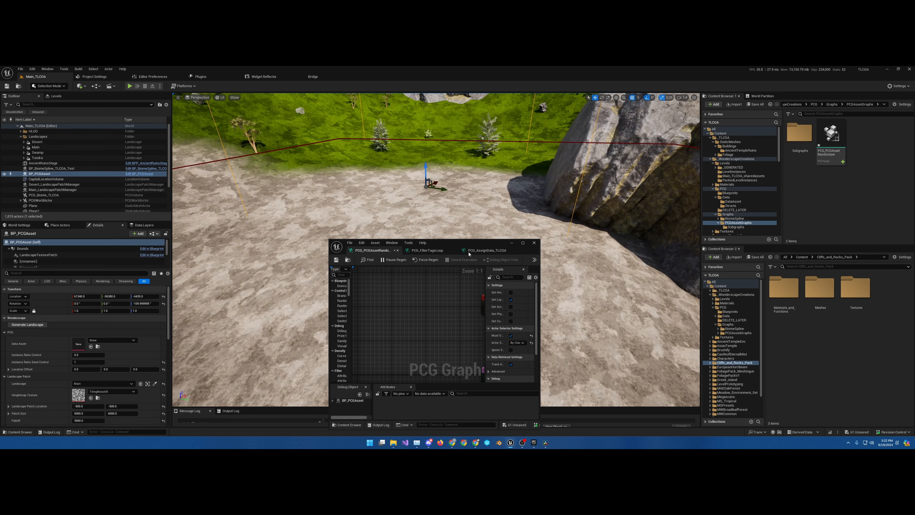
Step: Turn on debug display for the Create Points Grid node in the asset randomizer graph while the level is in view
{"action": "left_click_drag", "start_coordinate": [469, 252], "coordinate": [507, 271]}
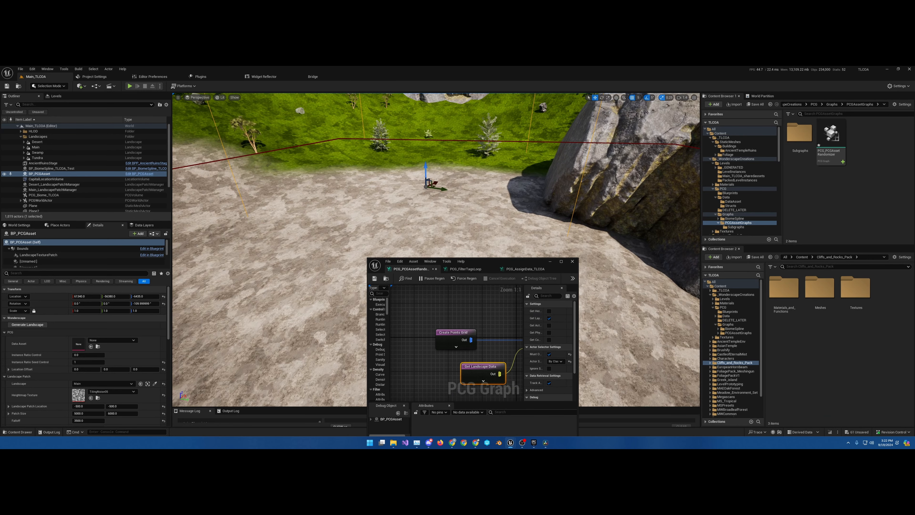
{"action": "left_click", "coordinate": [446, 340]}
{"action": "key", "text": "d"}
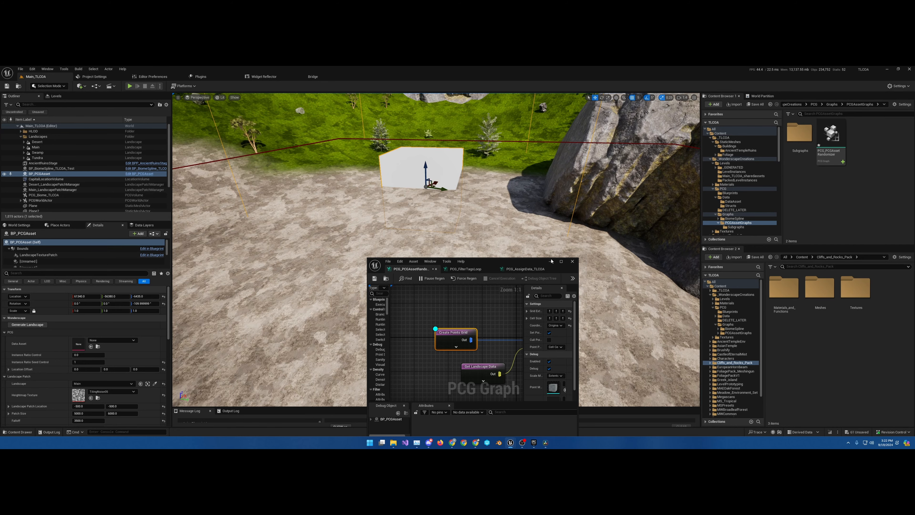
{"action": "left_click", "coordinate": [562, 261]}
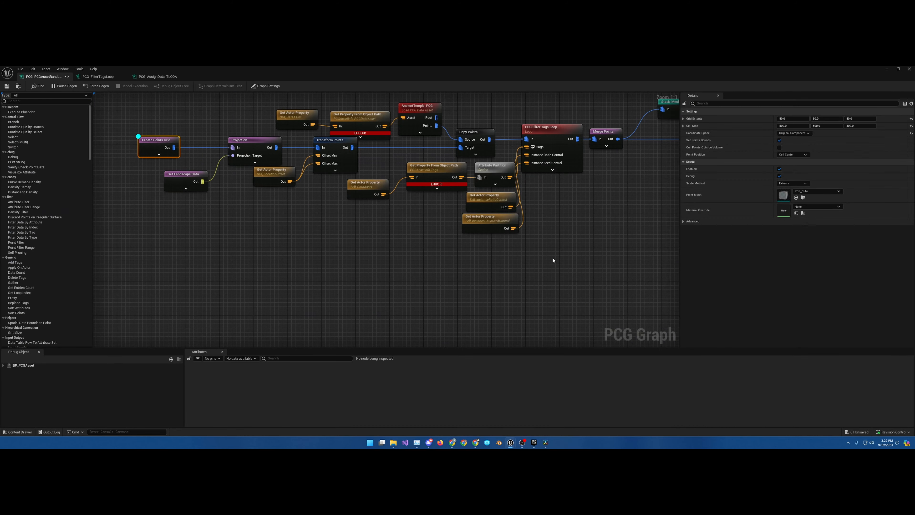
Step: Review the Create Points Grid node's Coordinate Space options and the Projection node's settings, and compare with the debug cube in the level
{"action": "right_click_drag", "start_coordinate": [378, 240], "coordinate": [520, 301]}
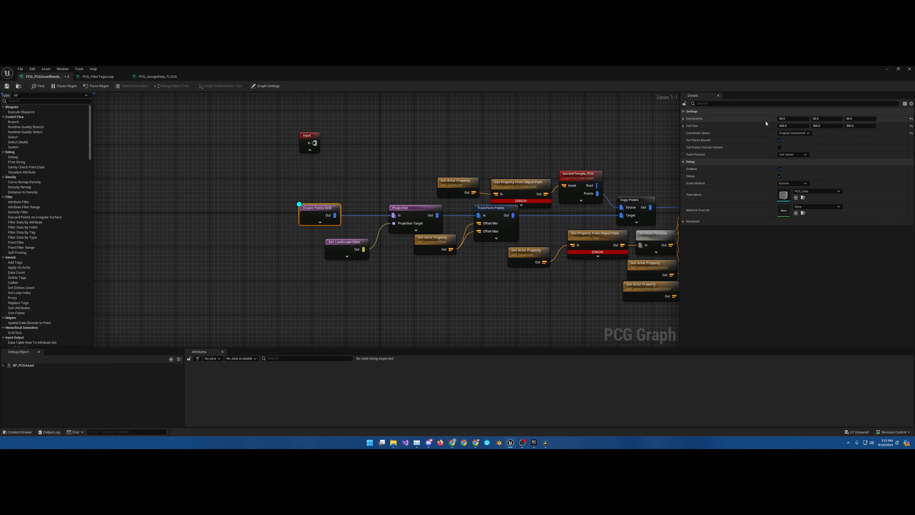
{"action": "left_click", "coordinate": [811, 135]}
{"action": "left_click", "coordinate": [811, 134]}
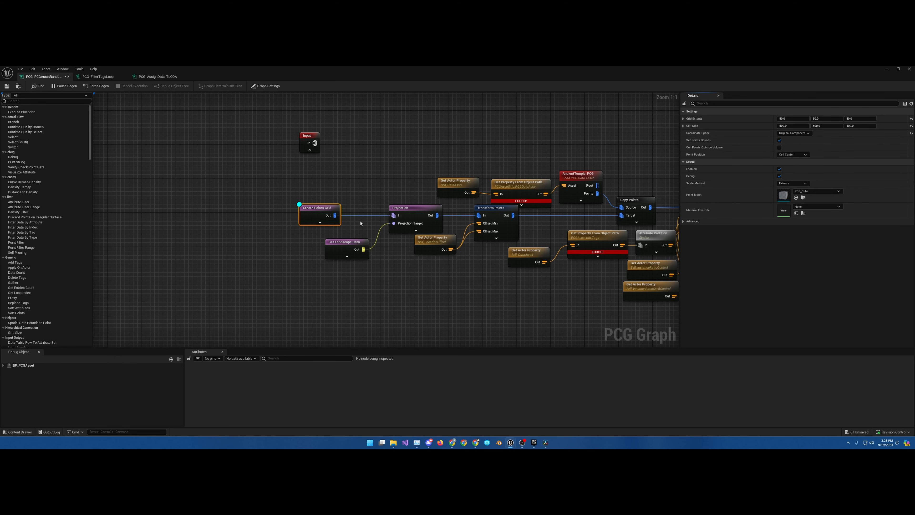
{"action": "right_click_drag", "start_coordinate": [362, 221], "coordinate": [393, 225]}
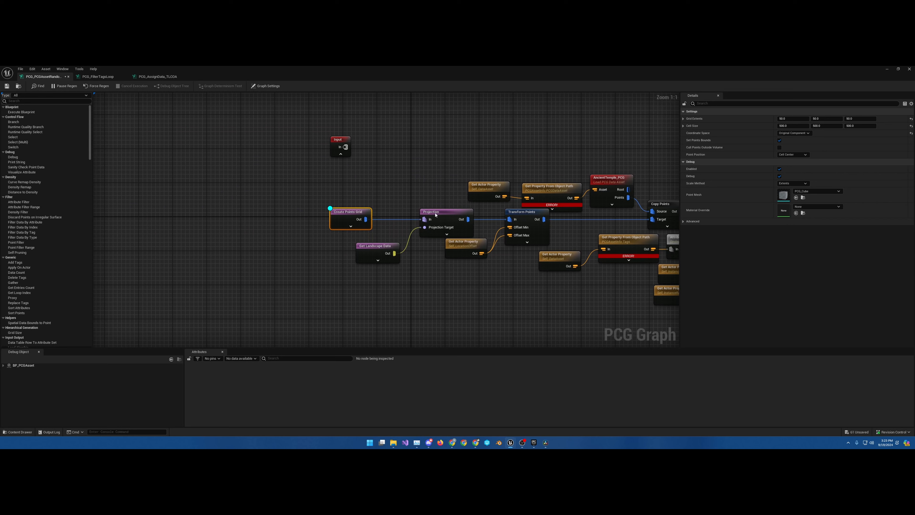
{"action": "left_click", "coordinate": [433, 217]}
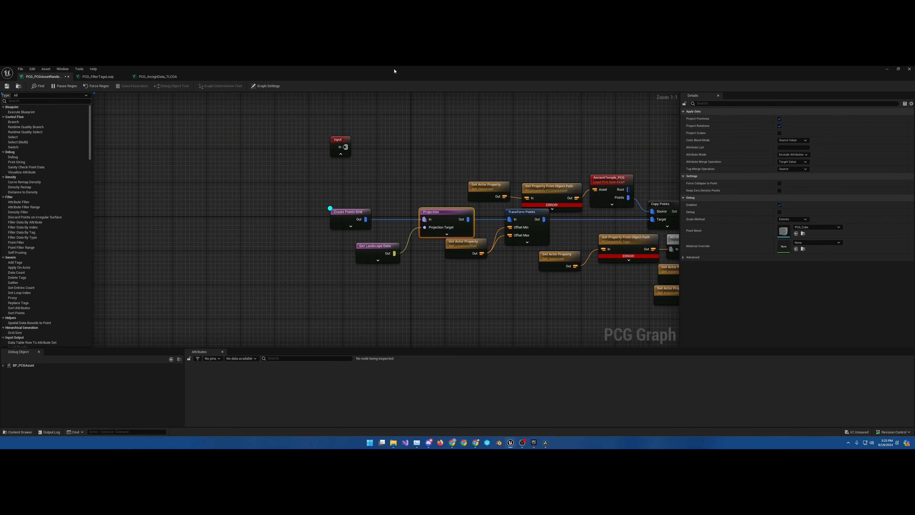
{"action": "left_click_drag", "start_coordinate": [394, 71], "coordinate": [400, 283]}
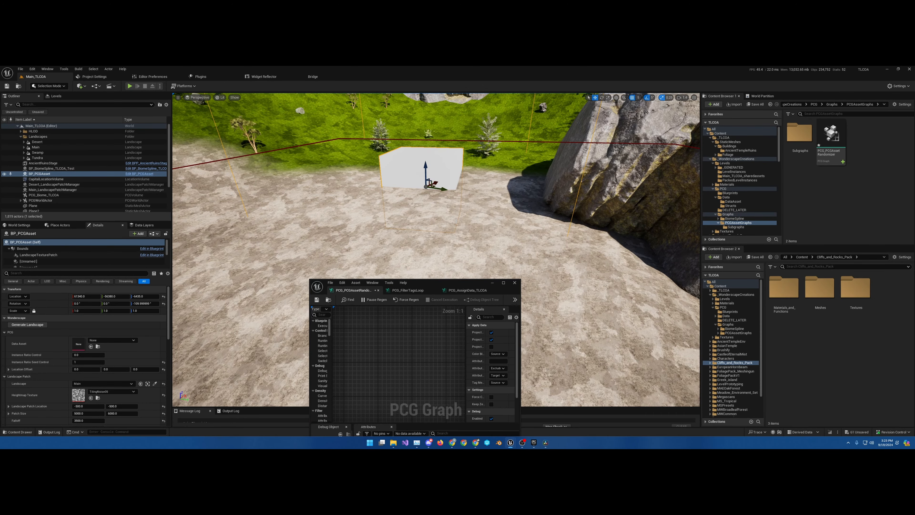
{"action": "left_click", "coordinate": [503, 283]}
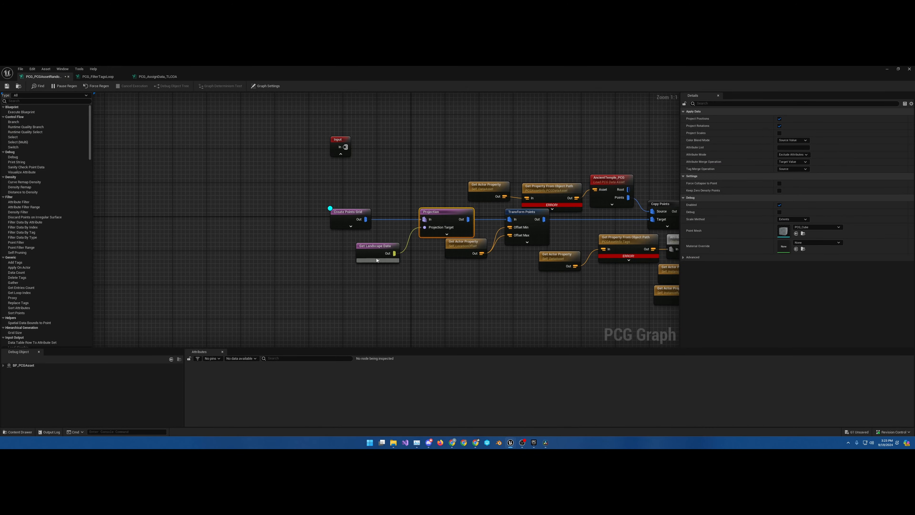
Step: Shift Projection and Get Landscape Data closer to Create Points Grid, and Transform Points with its Get Actor Property node closer to Projection
{"action": "right_click_drag", "start_coordinate": [415, 261], "coordinate": [425, 261]}
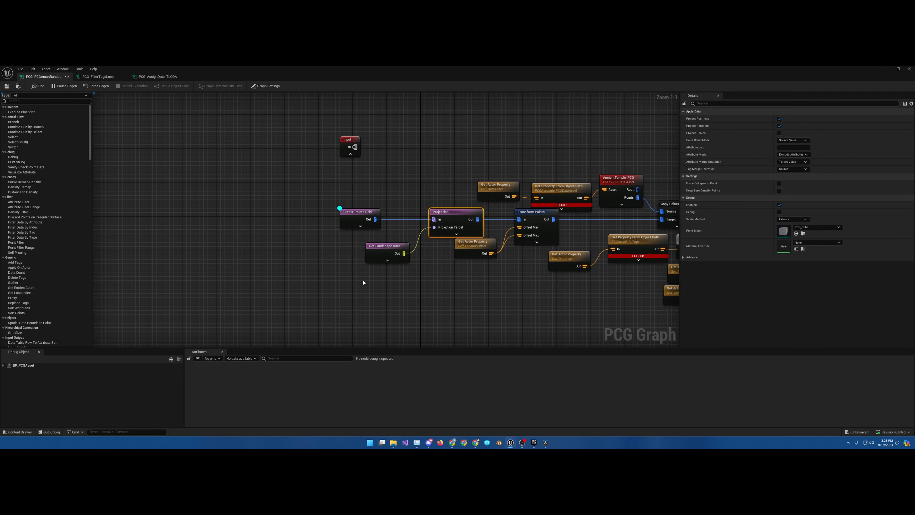
{"action": "left_click_drag", "start_coordinate": [394, 208], "coordinate": [431, 263]}
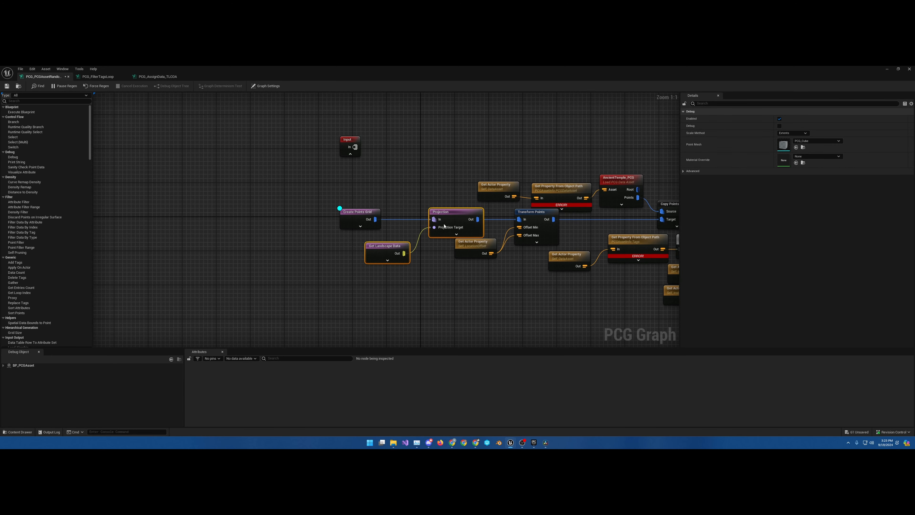
{"action": "left_click_drag", "start_coordinate": [447, 213], "coordinate": [413, 214]}
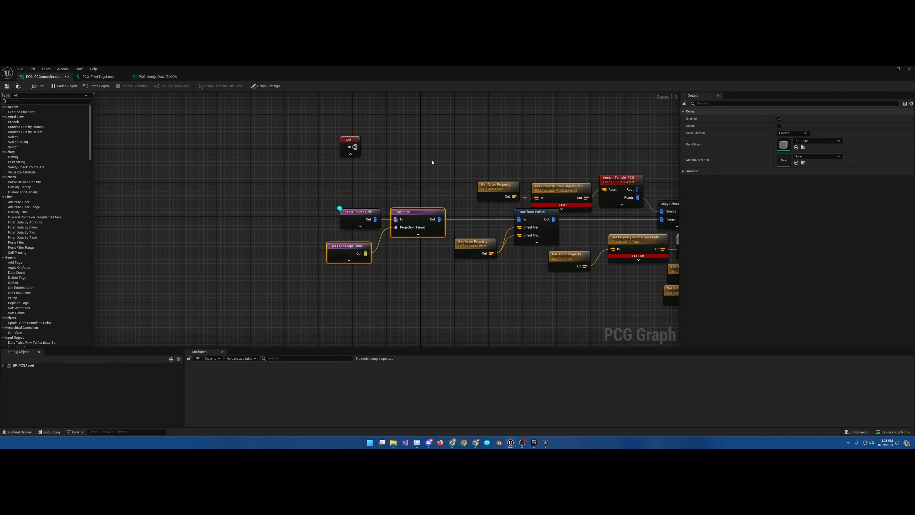
{"action": "right_click_drag", "start_coordinate": [430, 161], "coordinate": [355, 159]}
{"action": "left_click_drag", "start_coordinate": [402, 223], "coordinate": [447, 264]}
{"action": "left_click_drag", "start_coordinate": [449, 218], "coordinate": [410, 218]}
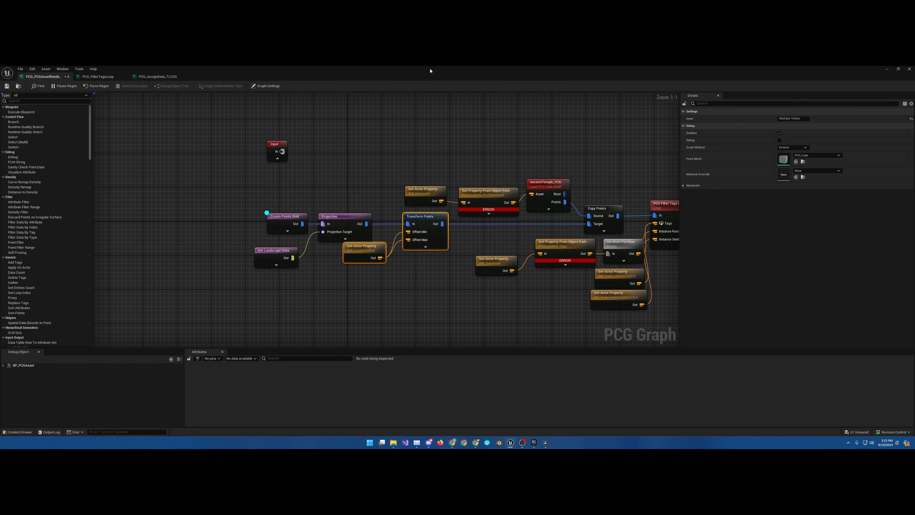
Step: Turn off debug display on the Create Points Grid node and enable it on the Projection node instead, keeping the level visible
{"action": "left_click_drag", "start_coordinate": [430, 71], "coordinate": [589, 223]}
{"action": "right_click_drag", "start_coordinate": [597, 312], "coordinate": [554, 267]}
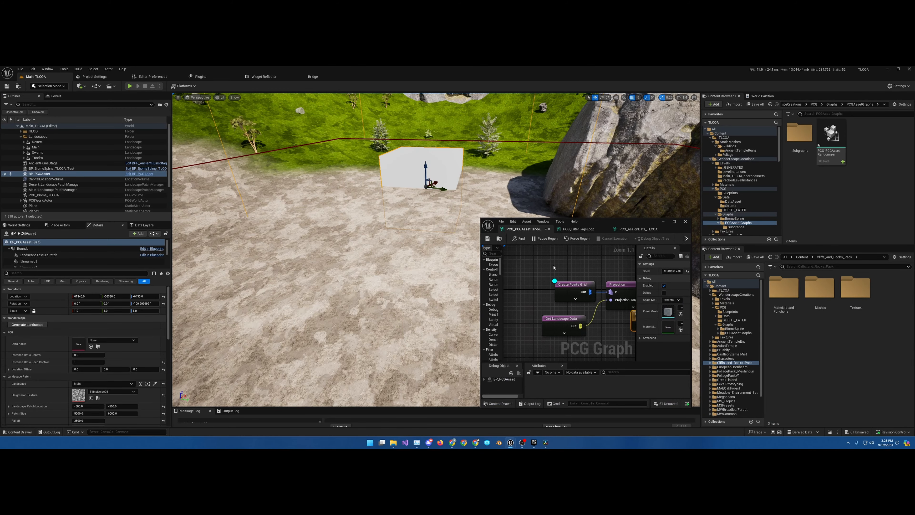
{"action": "right_click_drag", "start_coordinate": [622, 288], "coordinate": [568, 283]}
{"action": "left_click", "coordinate": [528, 282]}
{"action": "key", "text": "d"}
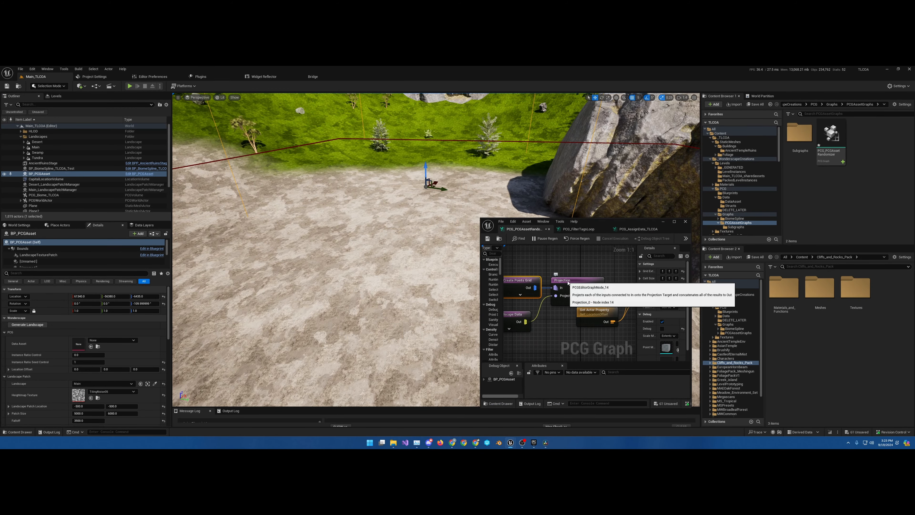
{"action": "left_click", "coordinate": [568, 283]}
{"action": "key", "text": "d"}
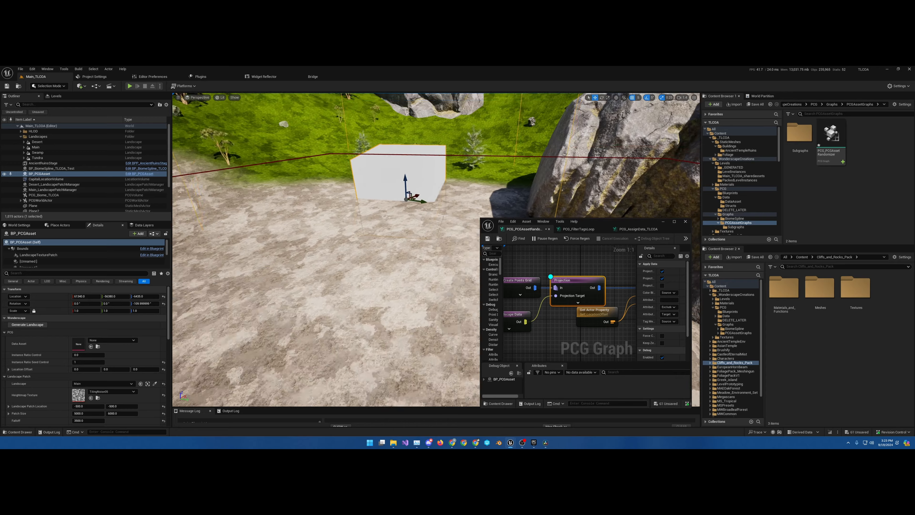
Step: Examine the projected debug cube's placement on the landscape in the level from several distances and angles
{"action": "key", "text": "w"}
{"action": "right_click_drag", "start_coordinate": [360, 270], "coordinate": [387, 265]}
{"action": "key", "text": "s"}
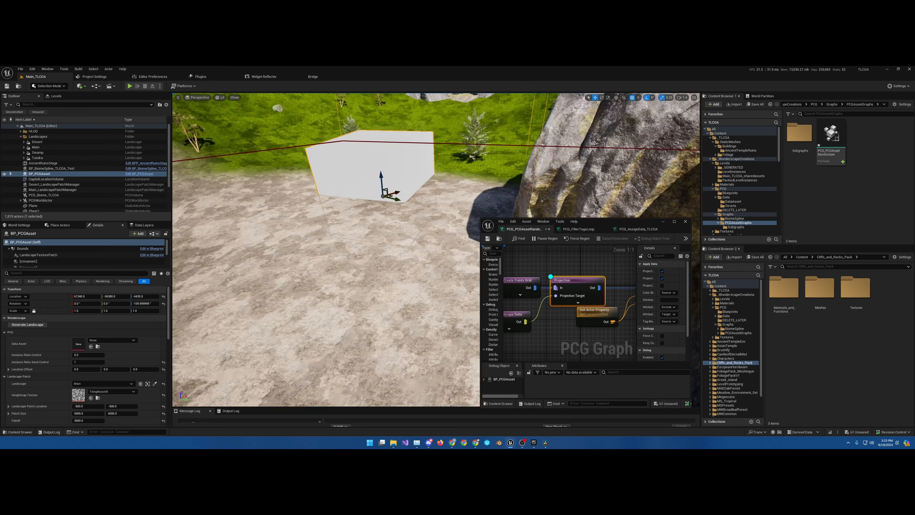
{"action": "key", "text": "s"}
{"action": "right_click_drag", "start_coordinate": [453, 183], "coordinate": [393, 152]}
{"action": "key", "text": "s"}
{"action": "key", "text": "w"}
{"action": "key", "text": "s"}
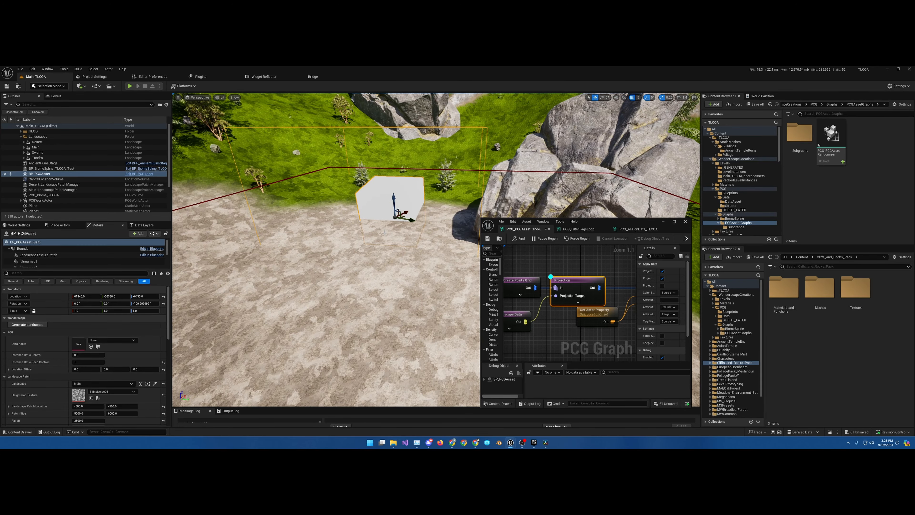
{"action": "right_click_drag", "start_coordinate": [385, 233], "coordinate": [369, 223]}
{"action": "key", "text": "w"}
{"action": "key", "text": "s"}
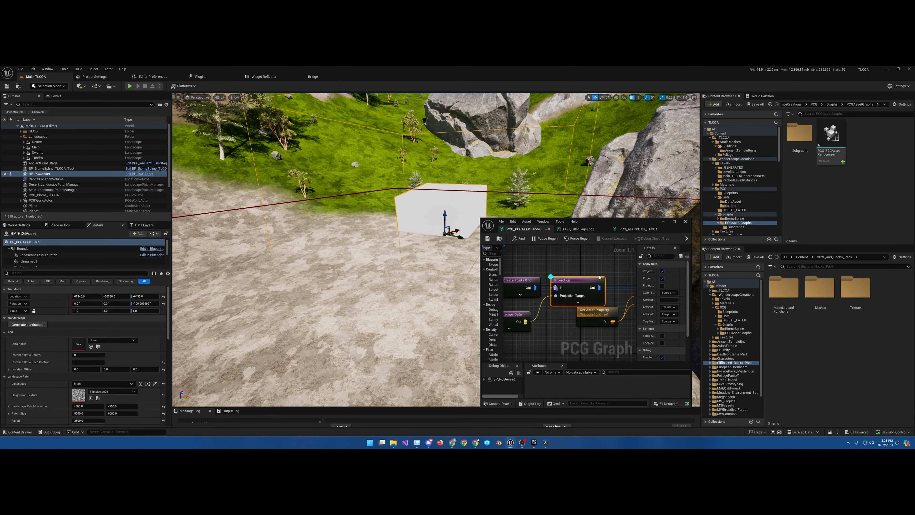
Step: Return to the full-size asset randomizer graph and inspect the Transform Points node's settings
{"action": "left_click", "coordinate": [674, 222]}
{"action": "right_click_drag", "start_coordinate": [319, 152], "coordinate": [493, 228]}
{"action": "scroll", "coordinate": [387, 217], "scroll_direction": "up", "scroll_amount": 1}
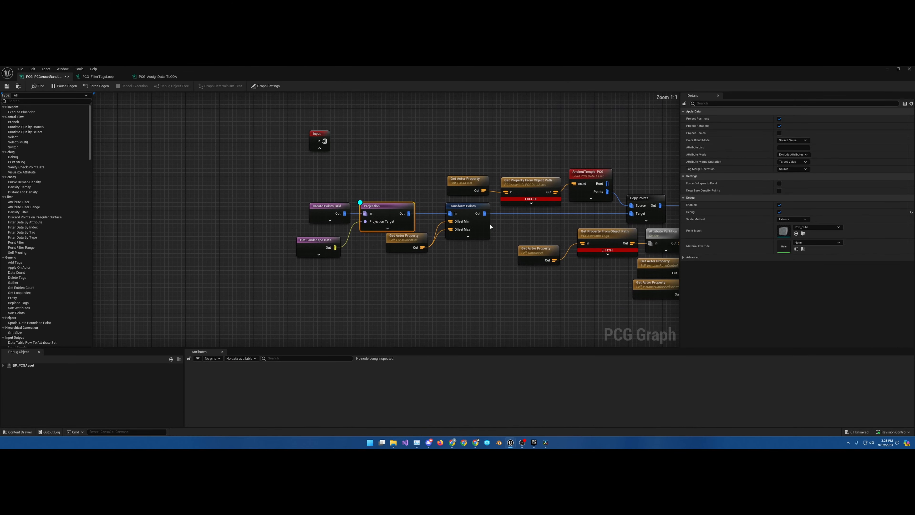
{"action": "left_click", "coordinate": [464, 211]}
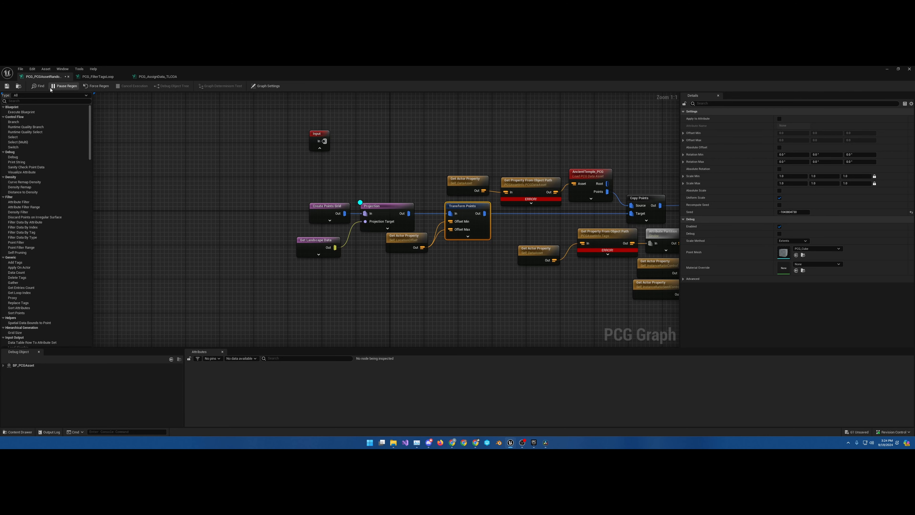
Step: Open the BP_PCGAsset blueprint, show its PCG Blueprints folder in the content browser, and view the blueprint's viewport at full size
{"action": "left_click_drag", "start_coordinate": [238, 76], "coordinate": [328, 313]}
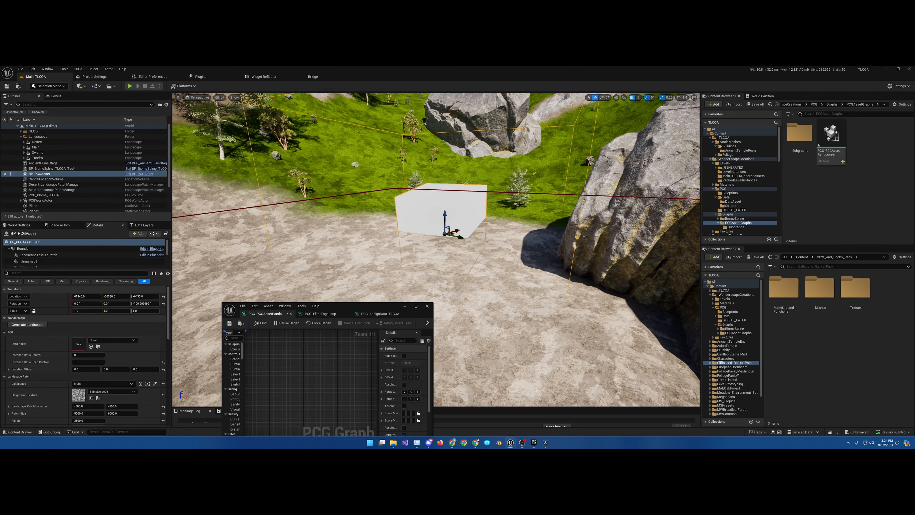
{"action": "left_click", "coordinate": [141, 174]}
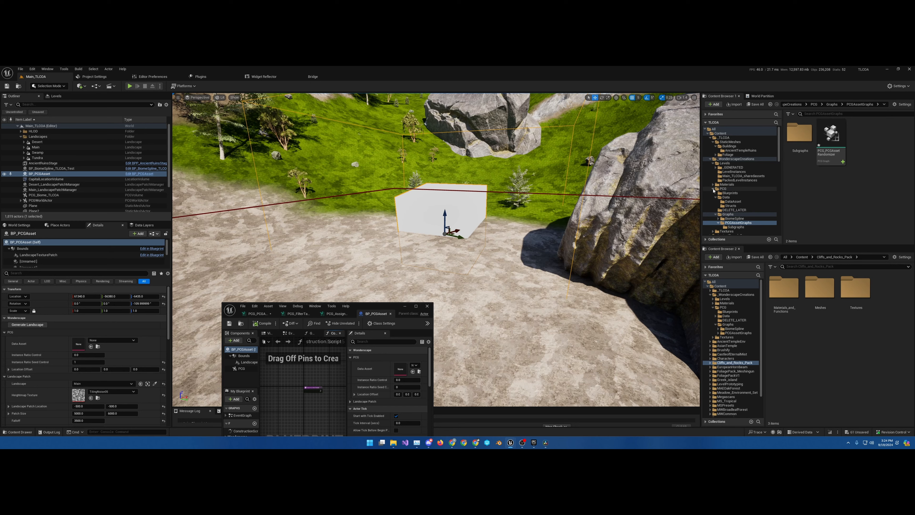
{"action": "left_click", "coordinate": [725, 193]}
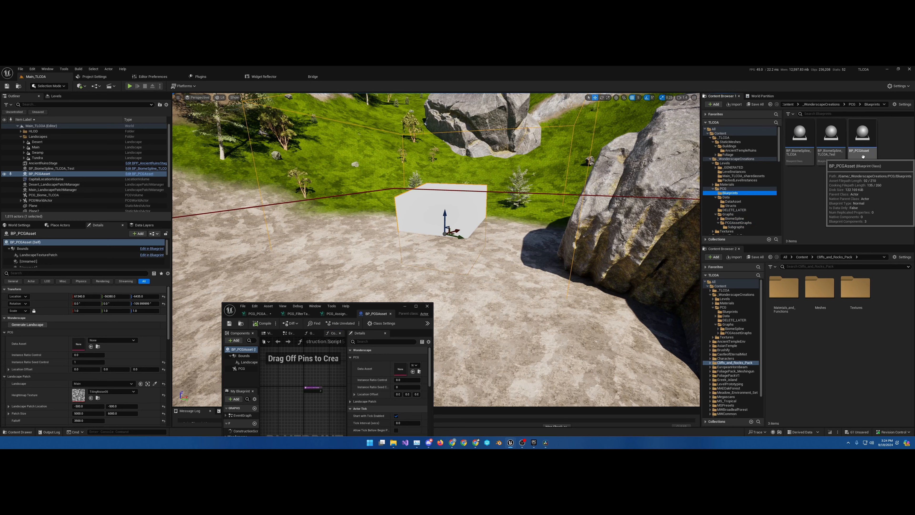
{"action": "left_click", "coordinate": [417, 306]}
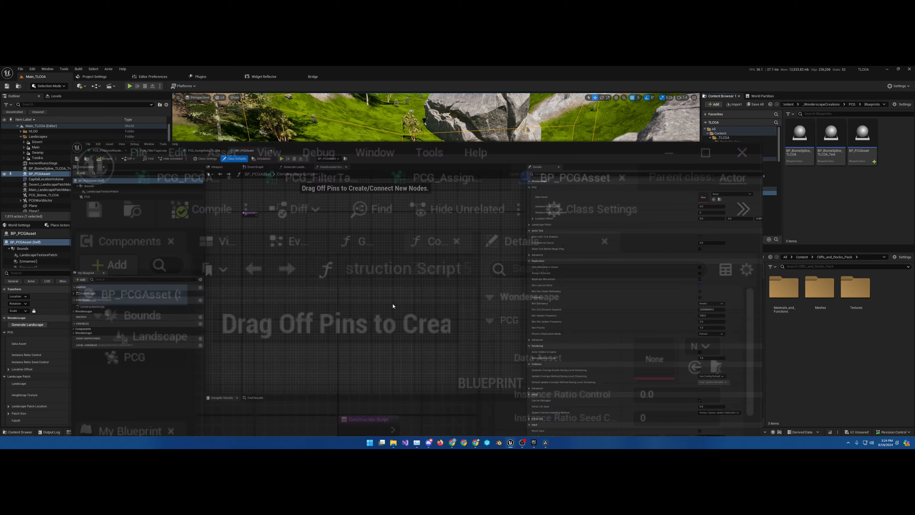
{"action": "left_click", "coordinate": [174, 97]}
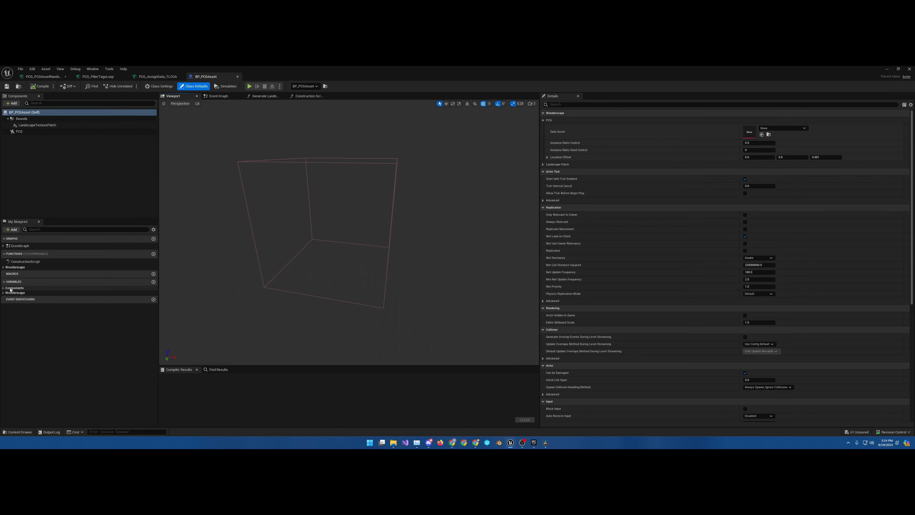
Step: Examine BP_PCGAsset's Wonderscape variables, looking through the Landscape Patch category and leaving the PCG category expanded
{"action": "left_click", "coordinate": [3, 267]}
{"action": "left_click", "coordinate": [3, 268]}
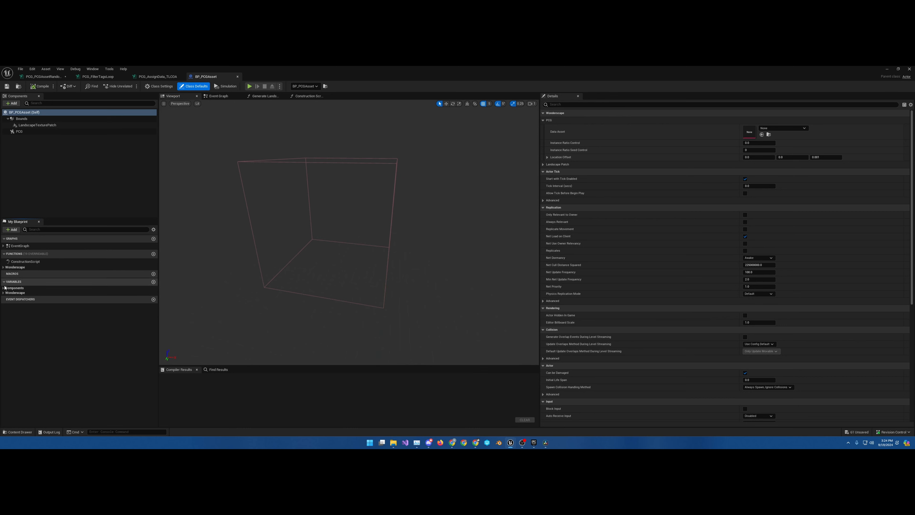
{"action": "left_click", "coordinate": [4, 293]}
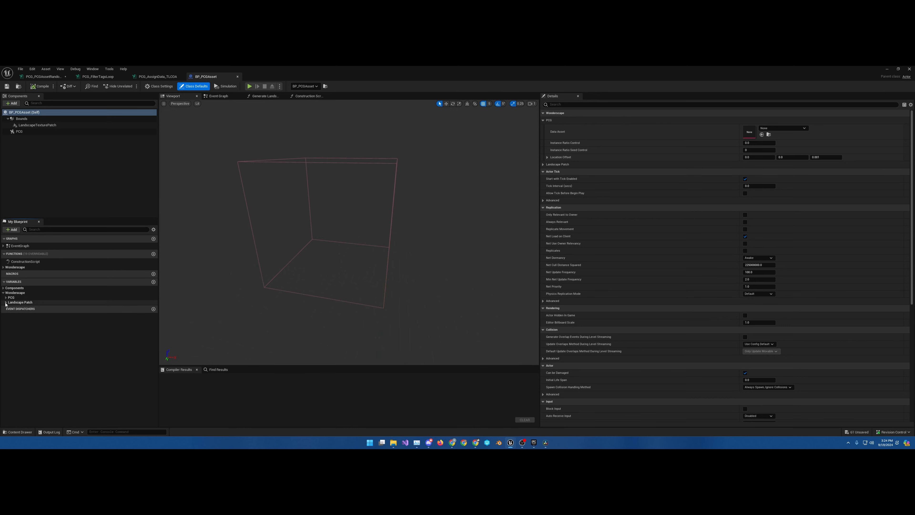
{"action": "left_click", "coordinate": [5, 303]}
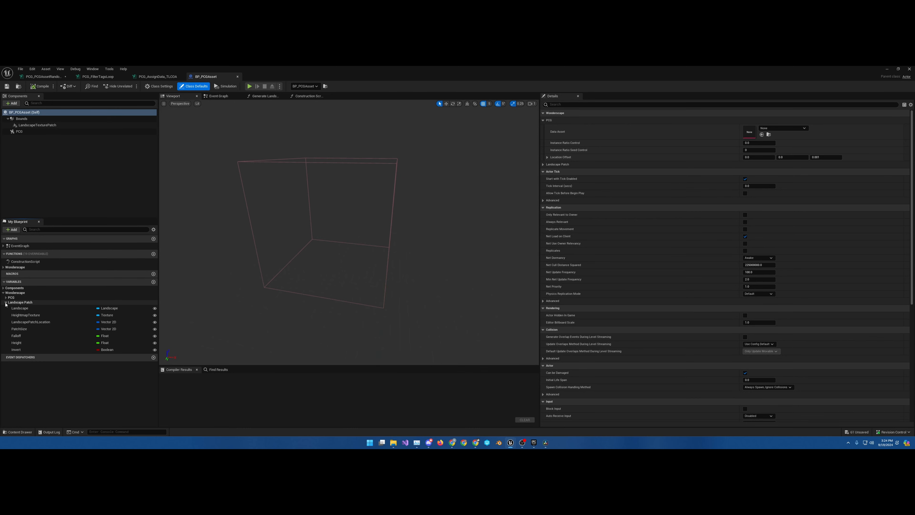
{"action": "left_click", "coordinate": [6, 303]}
{"action": "left_click", "coordinate": [6, 298]}
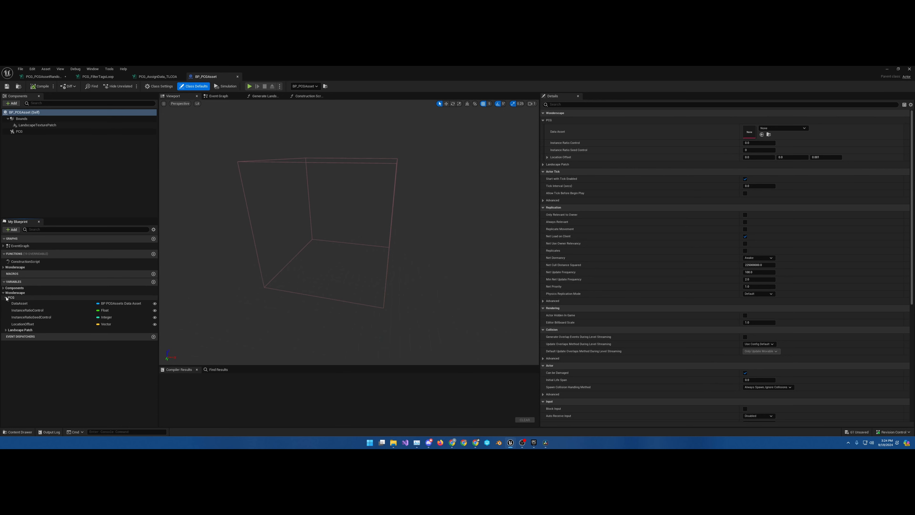